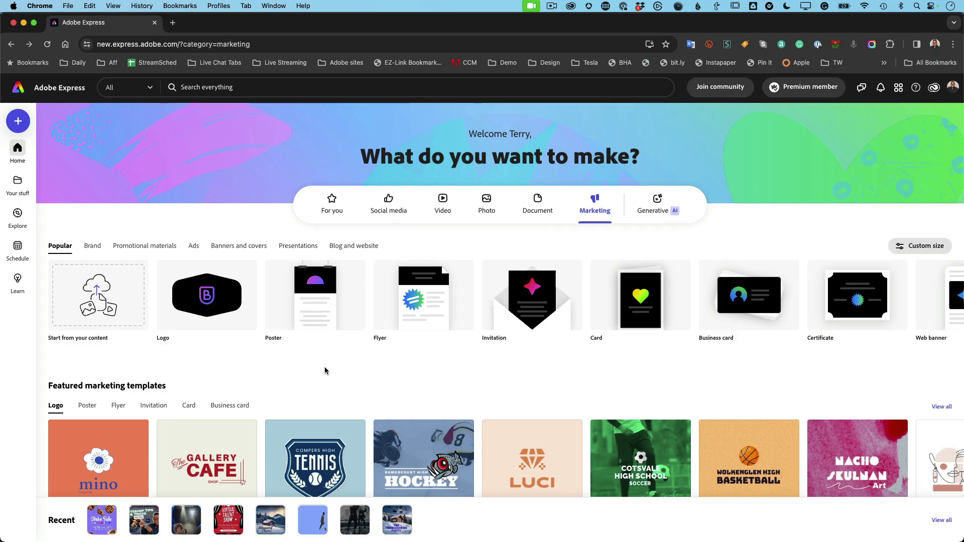
- Scroll down to the Marketing formats such as Logo, Poster, Flyer and Business card
mouse_move(454, 322)
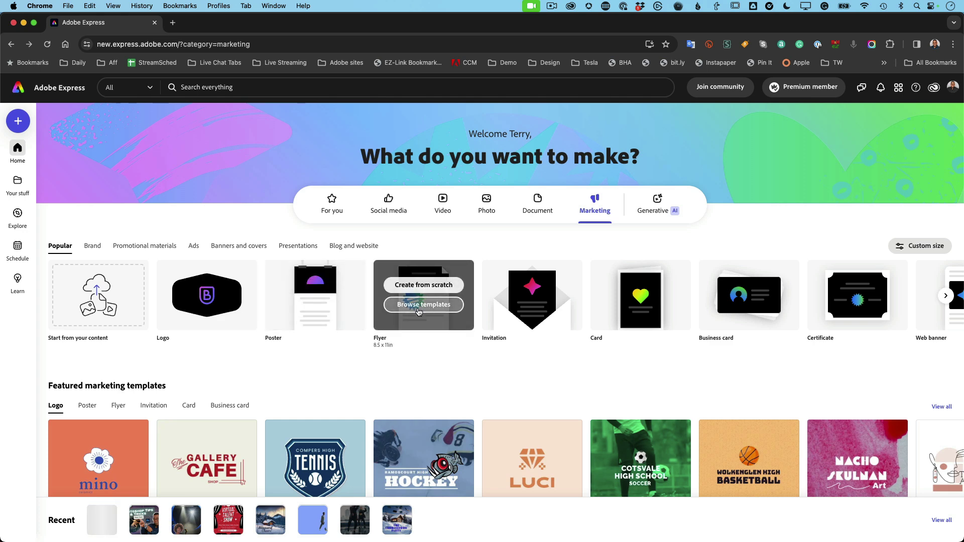
scroll(363, 298, down, 1)
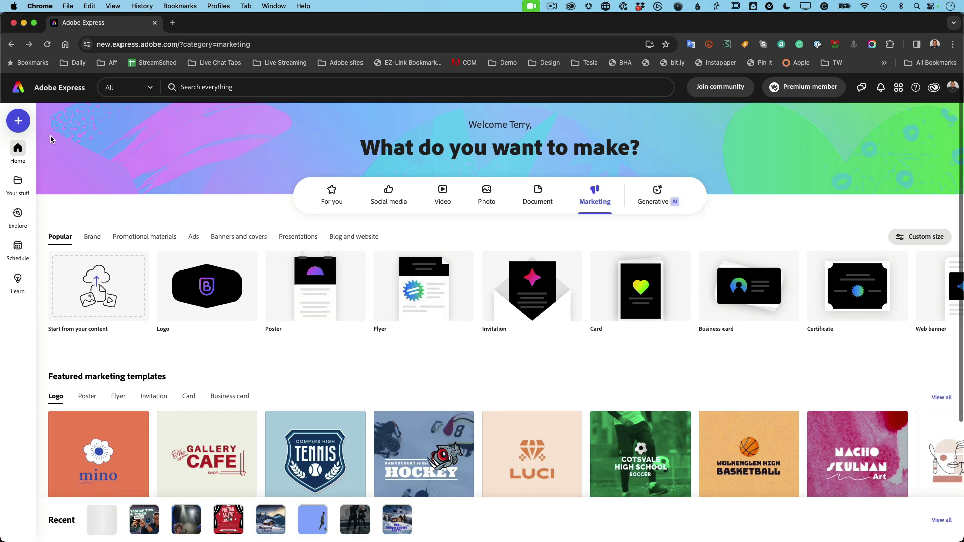
click(23, 123)
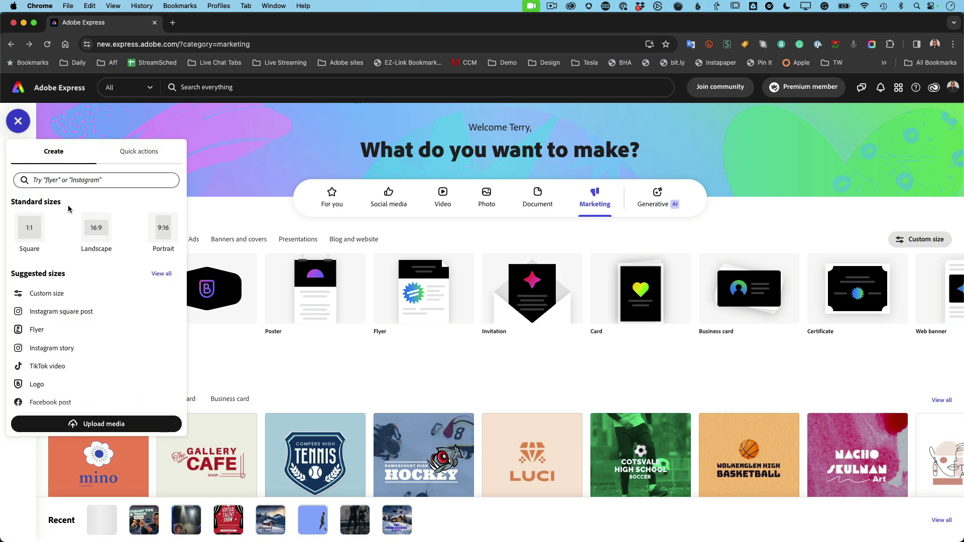
click(58, 294)
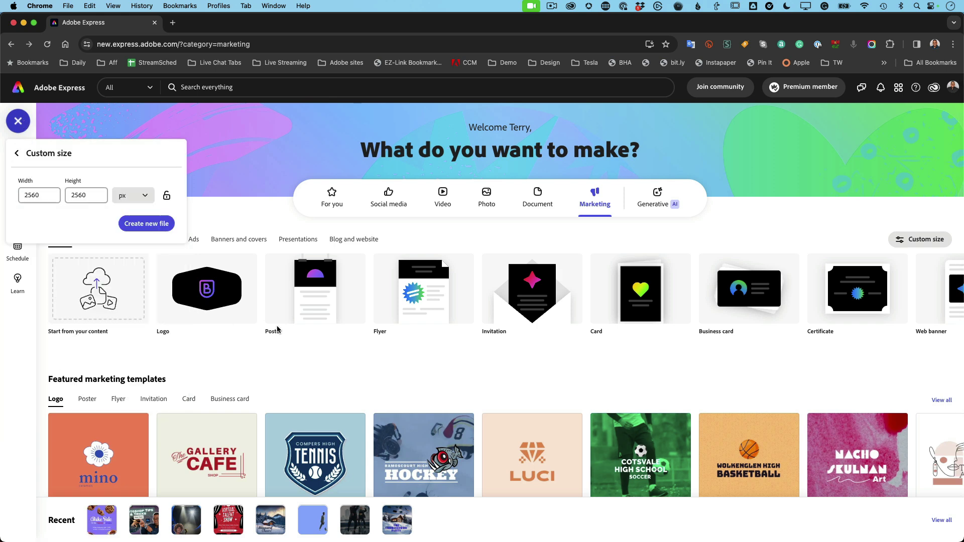
click(39, 197)
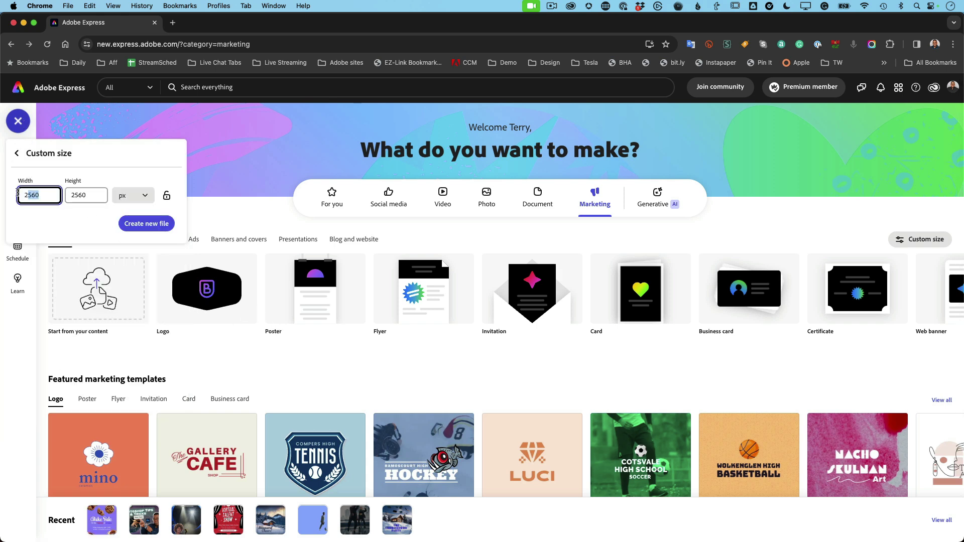
key(Escape)
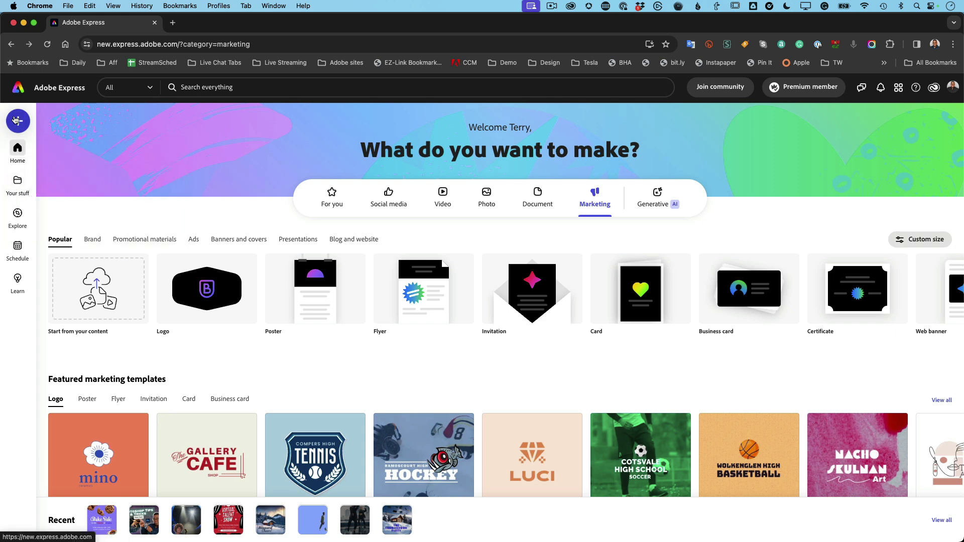
click(19, 122)
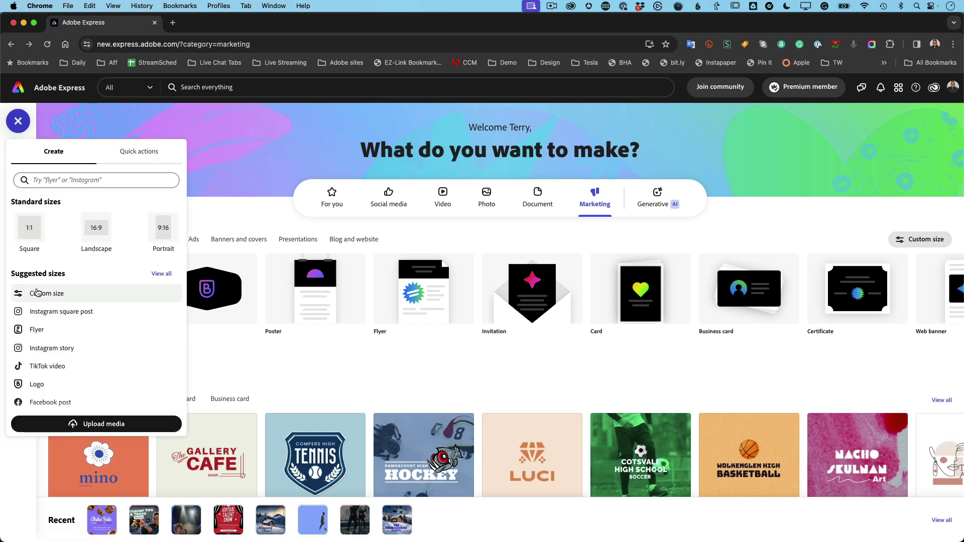
click(36, 293)
click(137, 210)
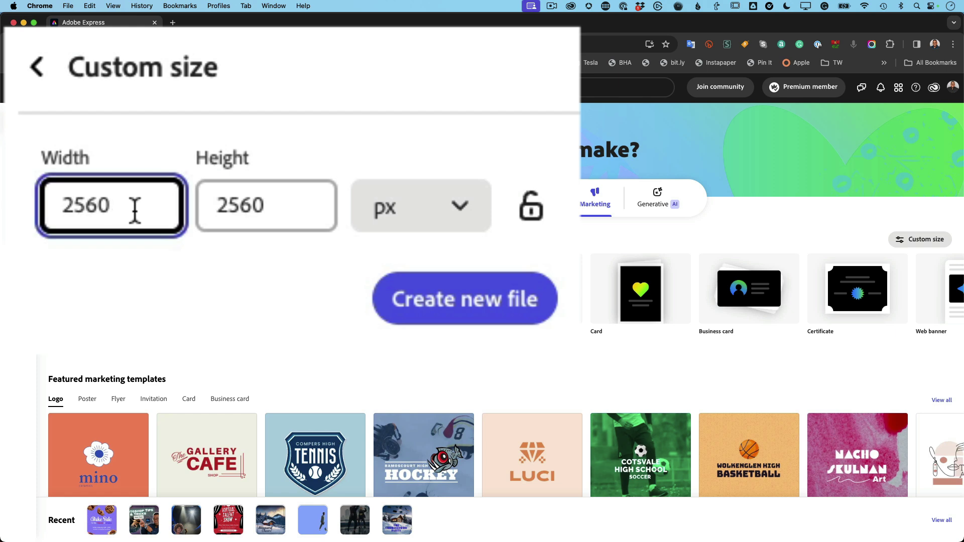
click(283, 209)
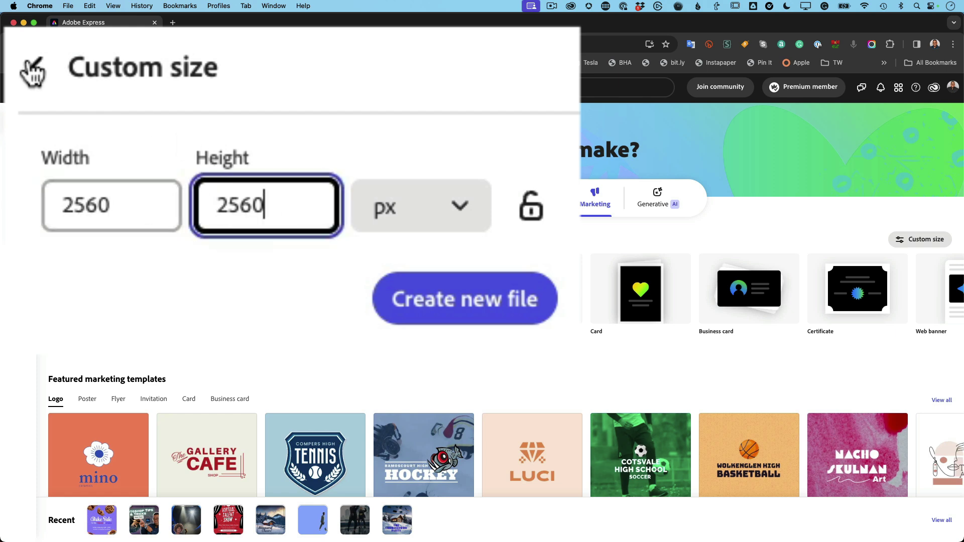
click(19, 157)
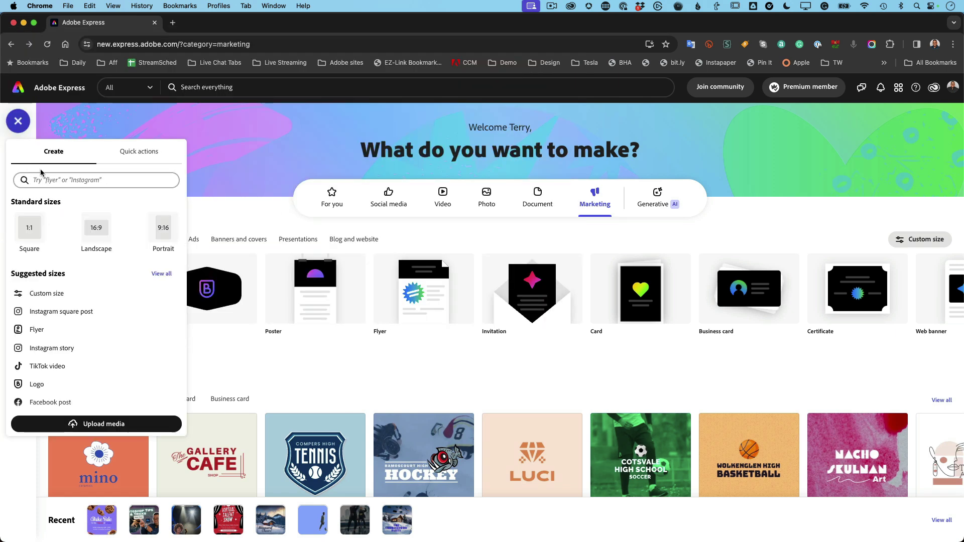
scroll(110, 397, down, 1)
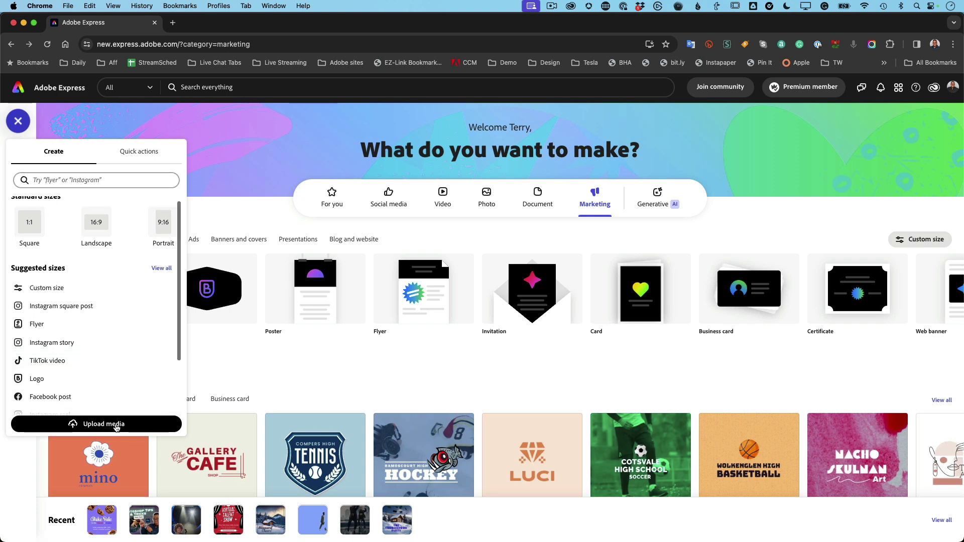
click(116, 427)
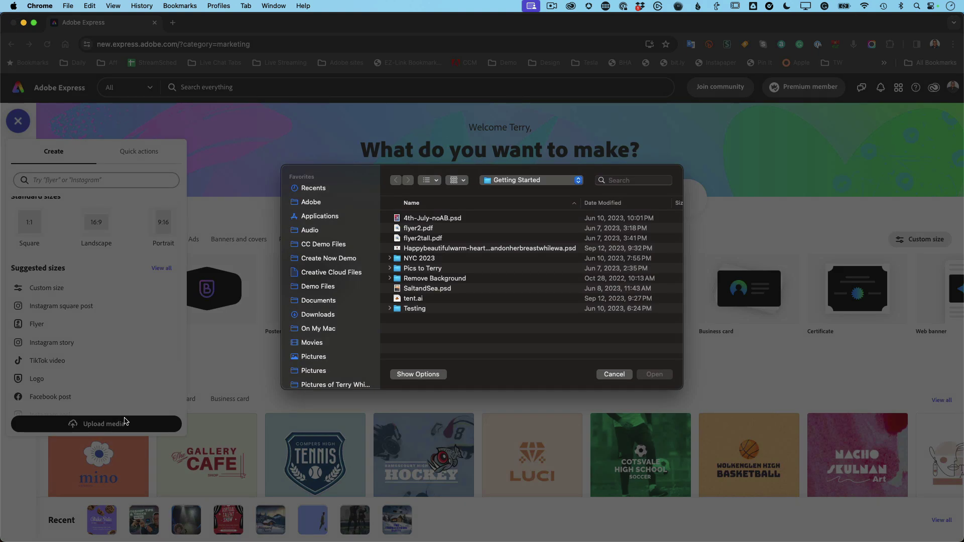
click(617, 375)
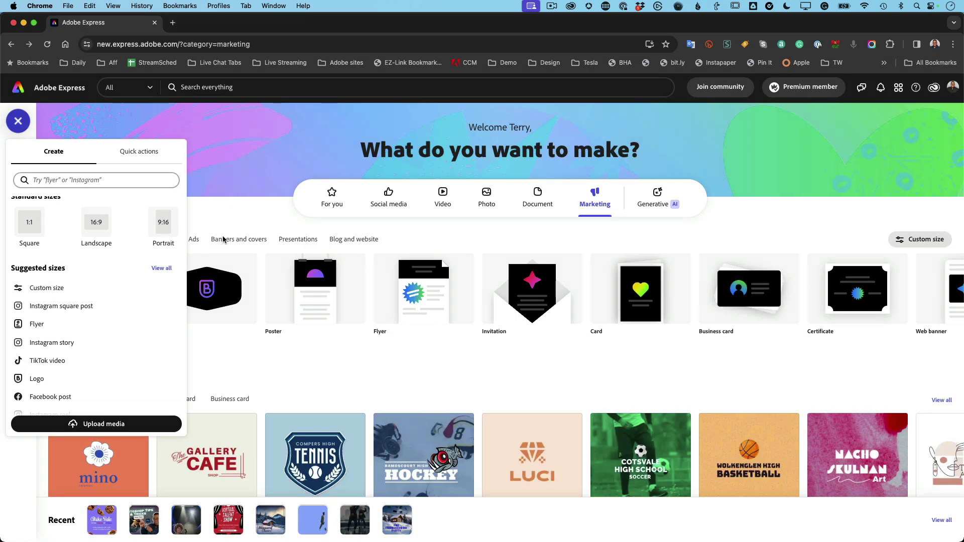
- Close the Create panel to return to the Marketing home page
click(18, 123)
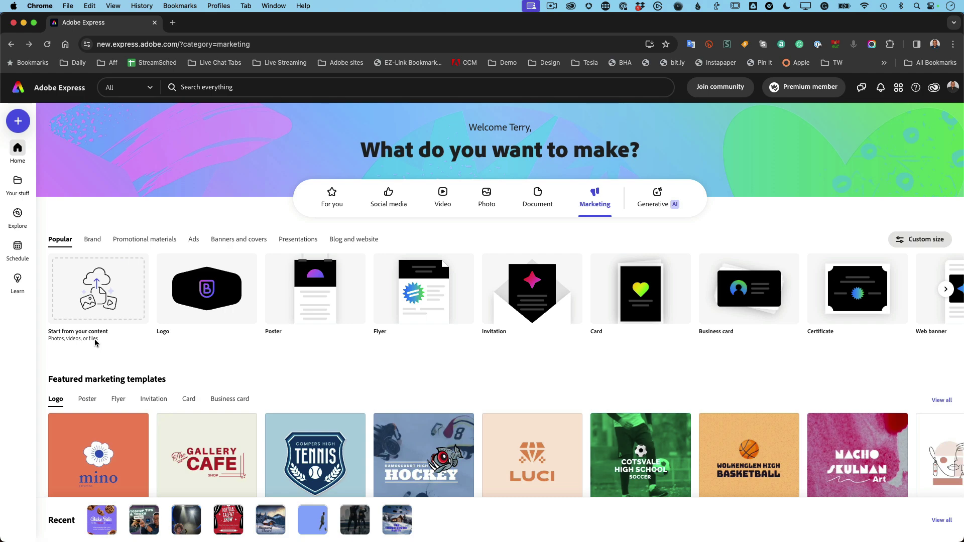
- Upload flyer2.pdf from Getting Started and convert it into an Express file
click(148, 318)
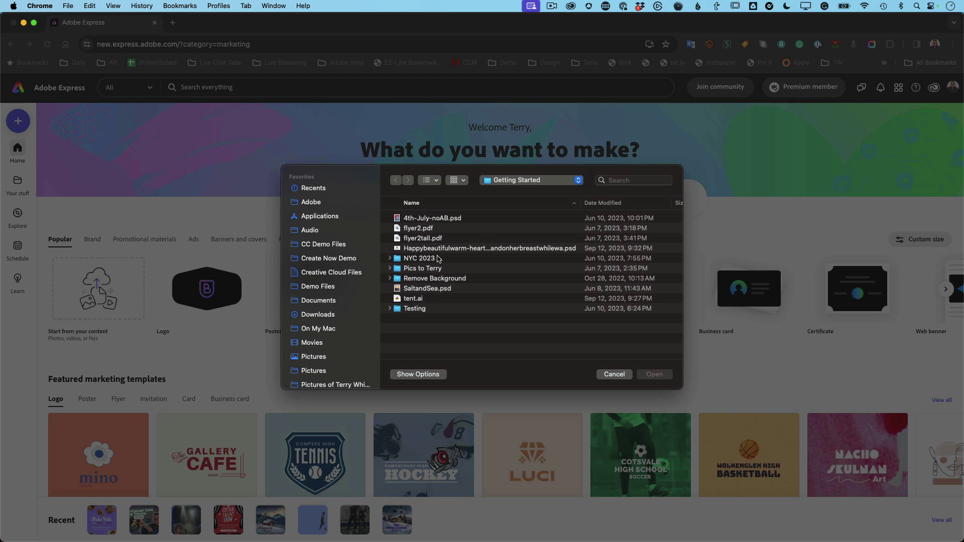
click(430, 240)
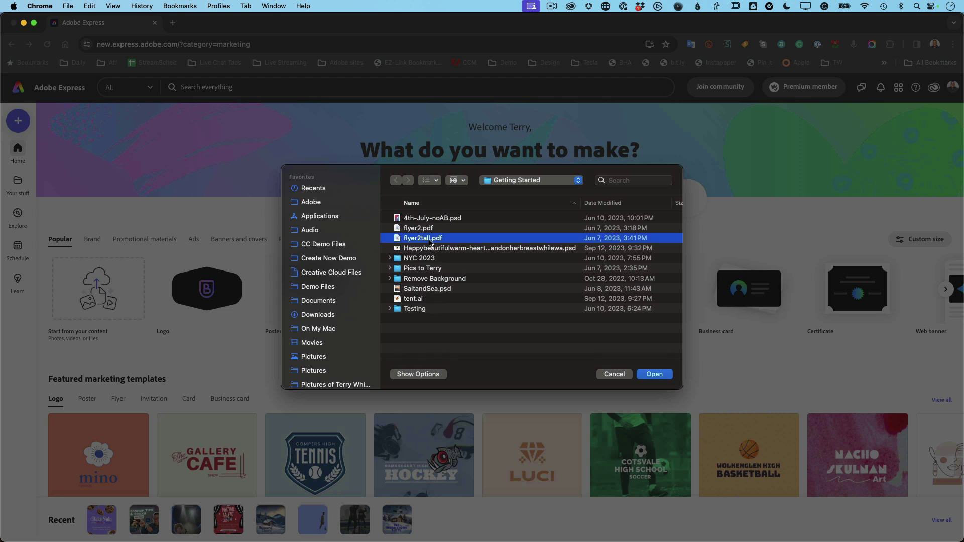
click(417, 230)
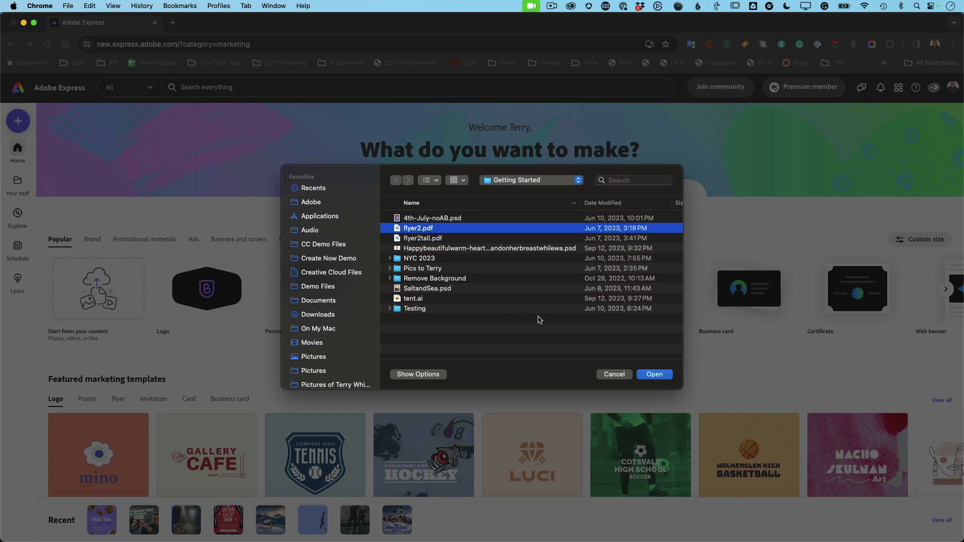
click(656, 376)
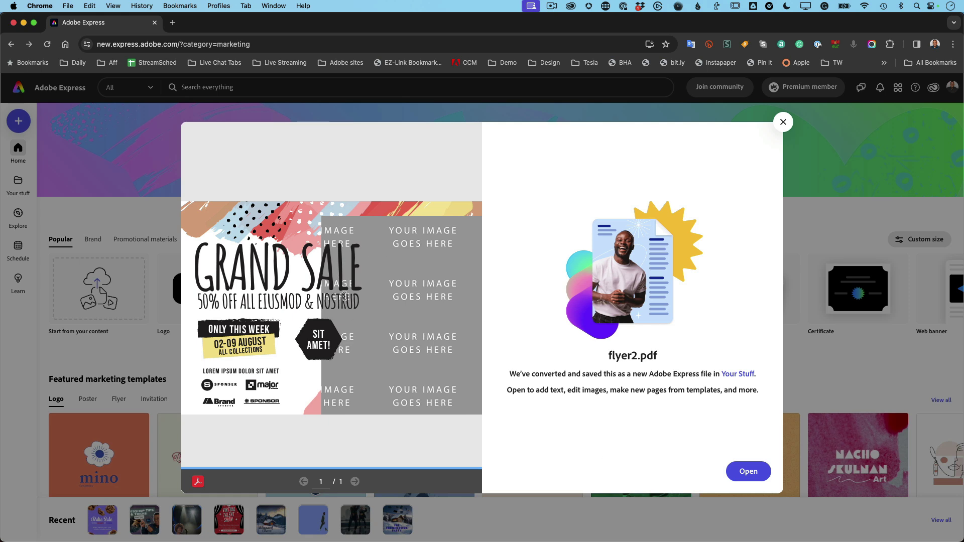
- Open the converted flyer2 and nudge the GRAND SALE headline block up and left
click(738, 471)
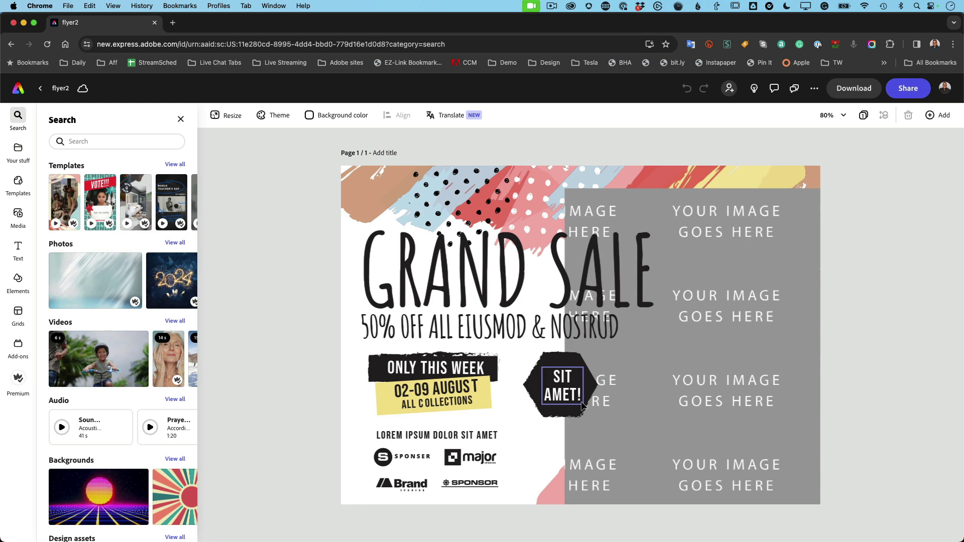
click(445, 276)
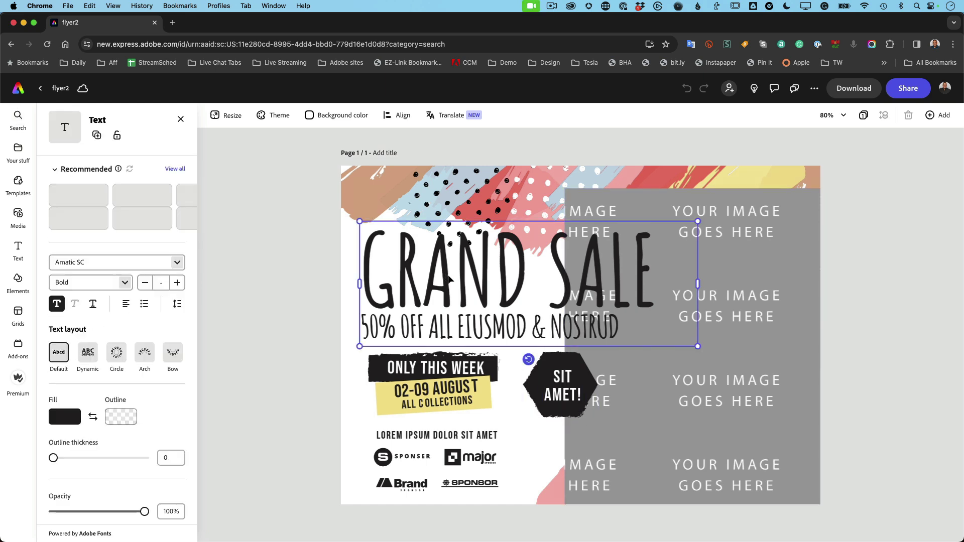
mouse_move(445, 276)
mouse_down()
mouse_move(422, 260)
mouse_move(445, 261)
mouse_up()
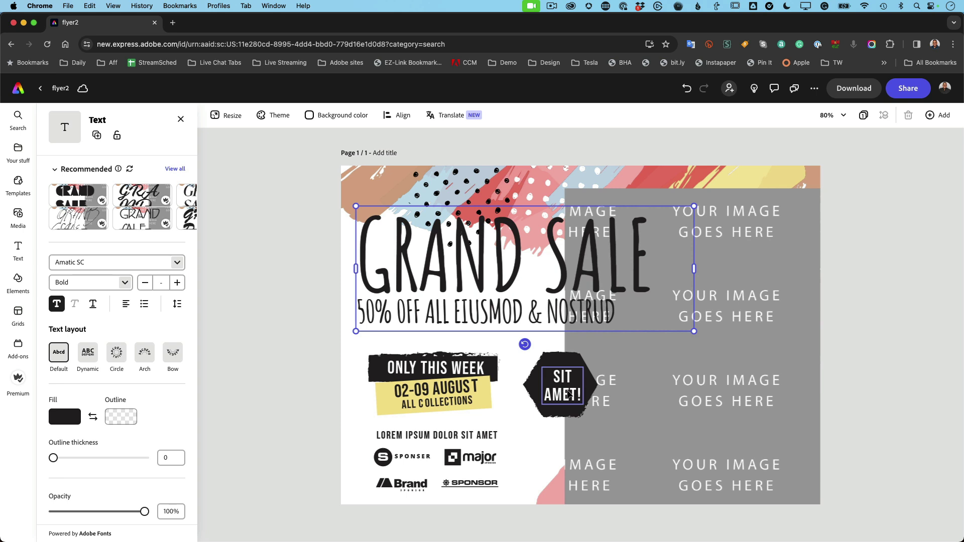
- Delete the grey placeholder grid and the red, yellow and brown top-right brush strokes
click(688, 384)
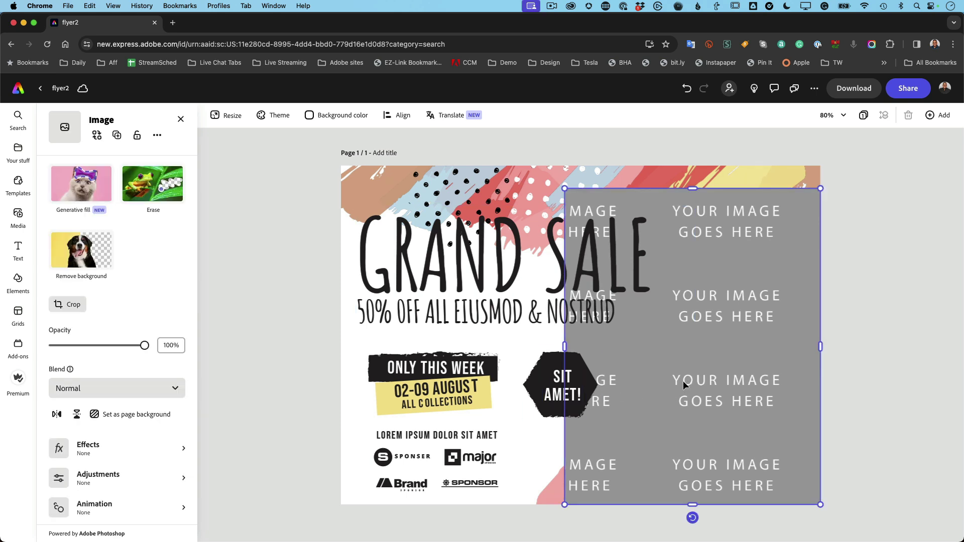
key(Delete)
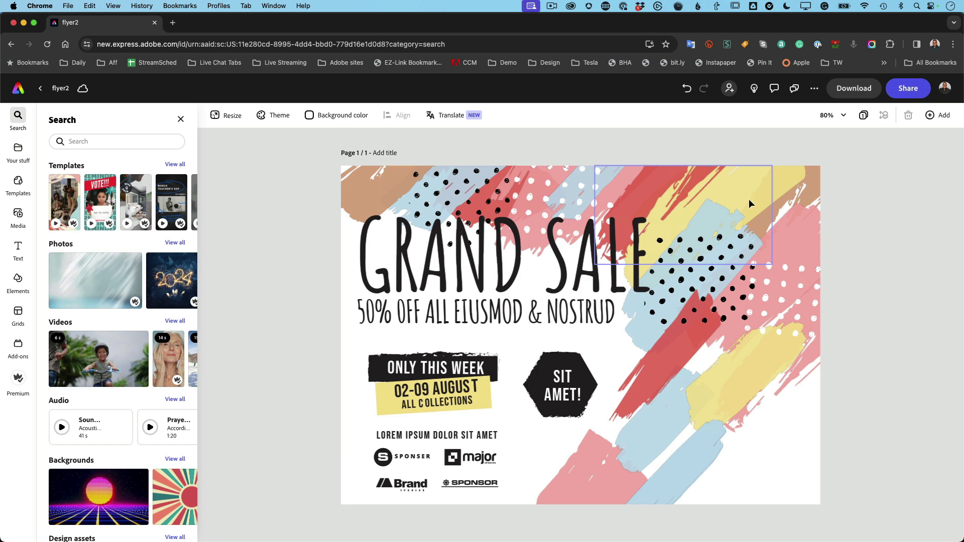
click(667, 360)
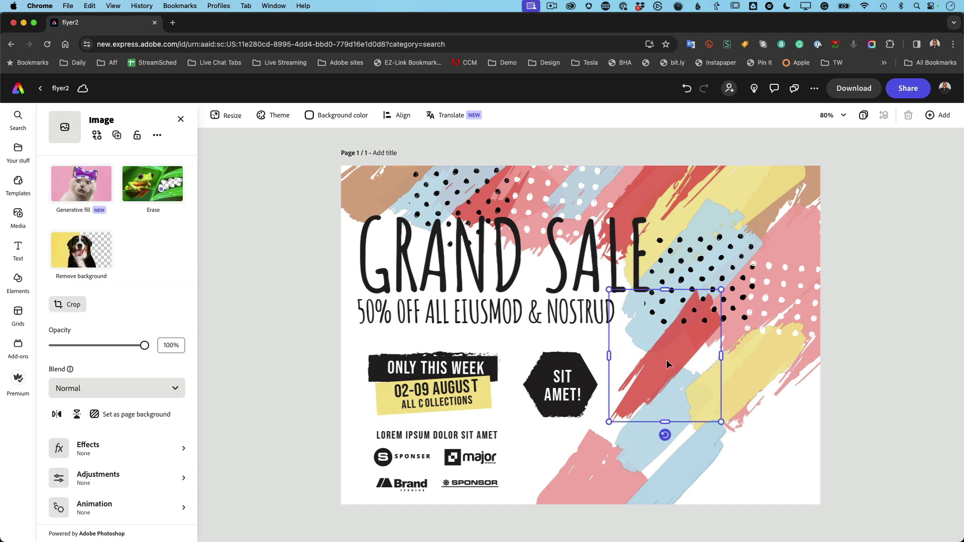
key(Delete)
click(791, 244)
key(Delete)
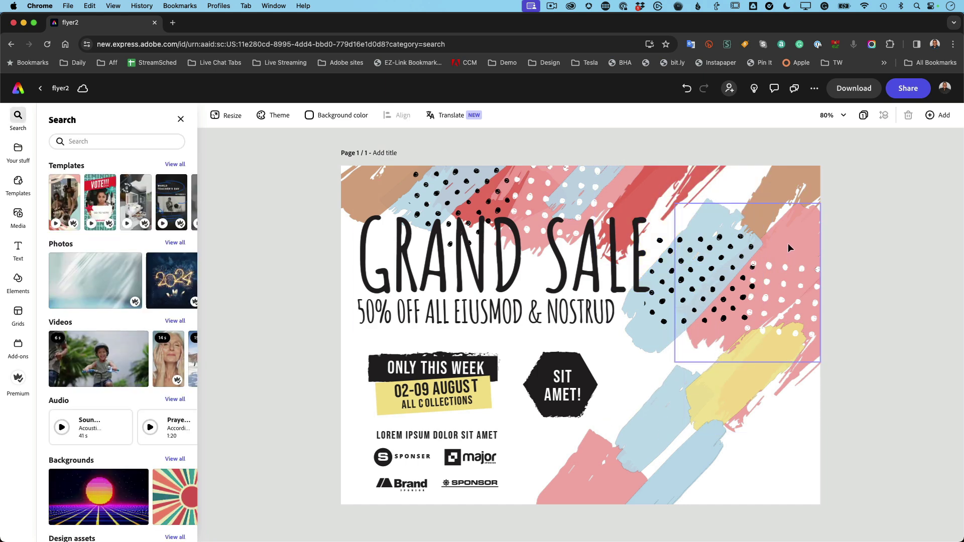
click(776, 181)
key(Delete)
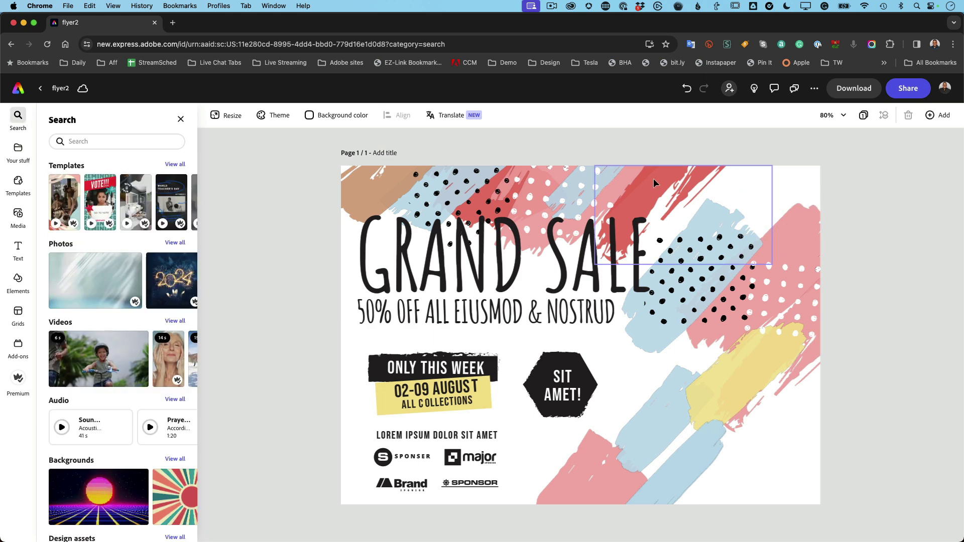
click(653, 179)
key(Delete)
- Delete the pink, blue dotted and bottom blue brush strokes, leaving the black dots
click(800, 226)
key(Delete)
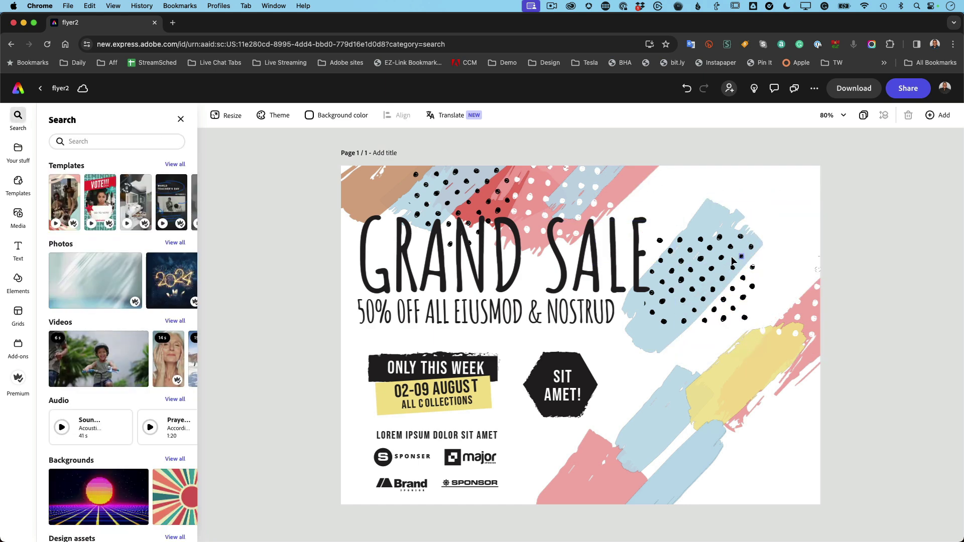
click(710, 219)
key(Delete)
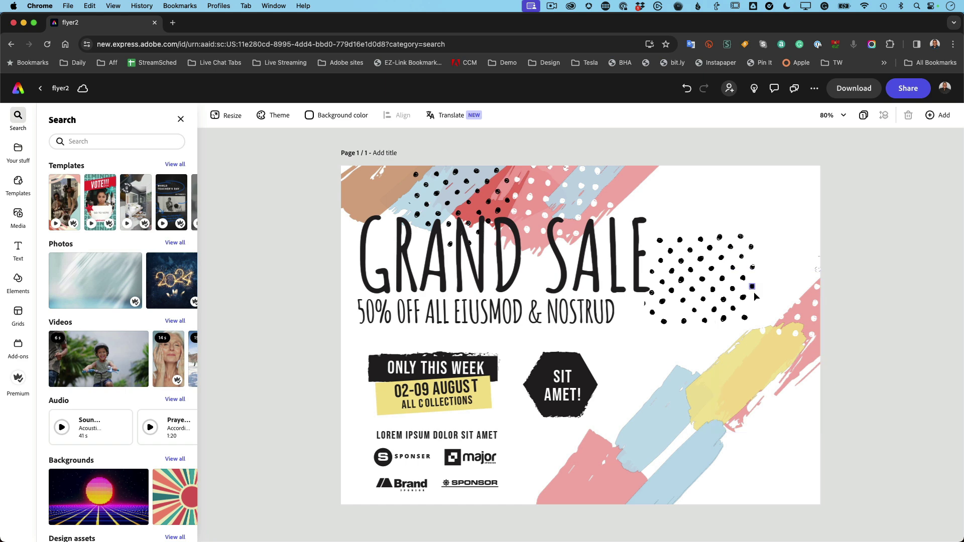
click(753, 361)
click(647, 449)
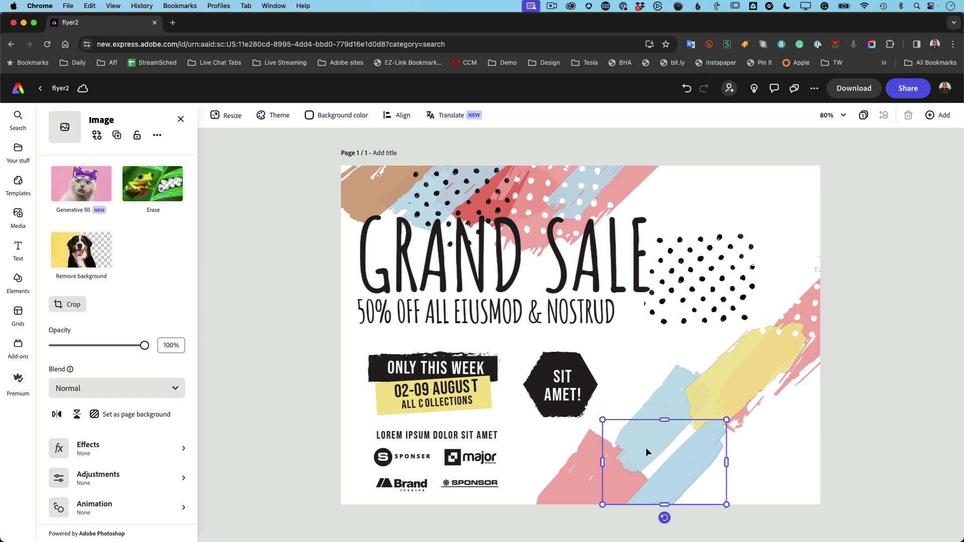
key(Escape)
click(651, 437)
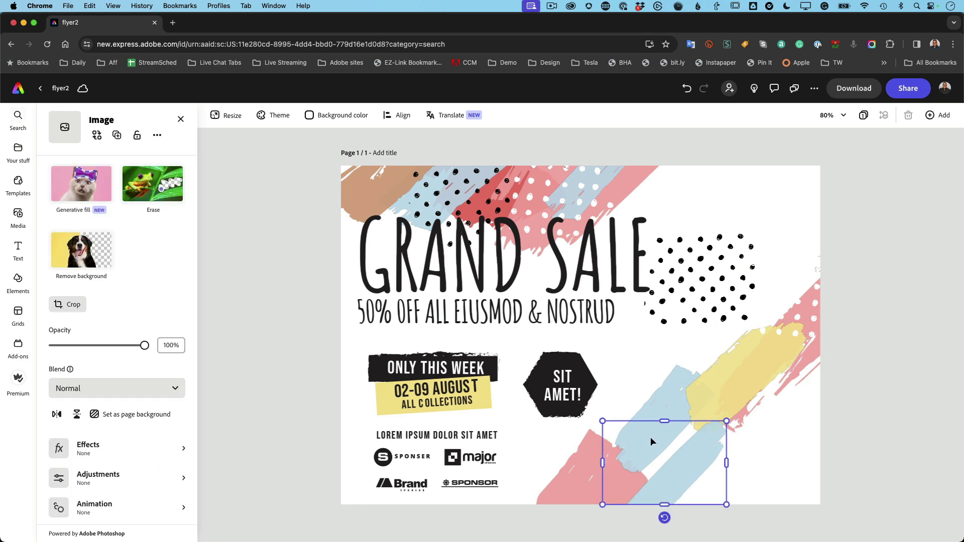
key(Delete)
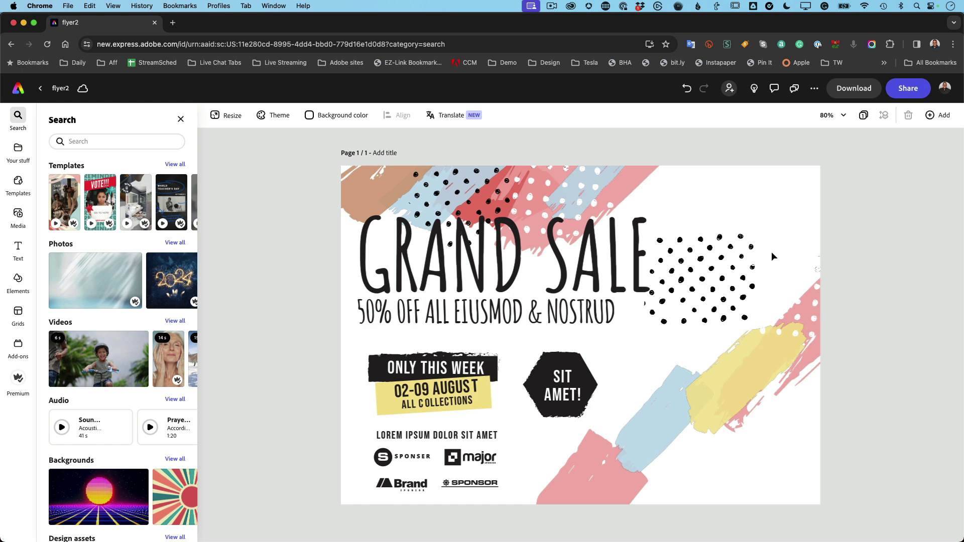
- Insert OPENING before SALE so the headline reads GRAND OPENING SALE
click(553, 261)
double_click(553, 261)
click(548, 259)
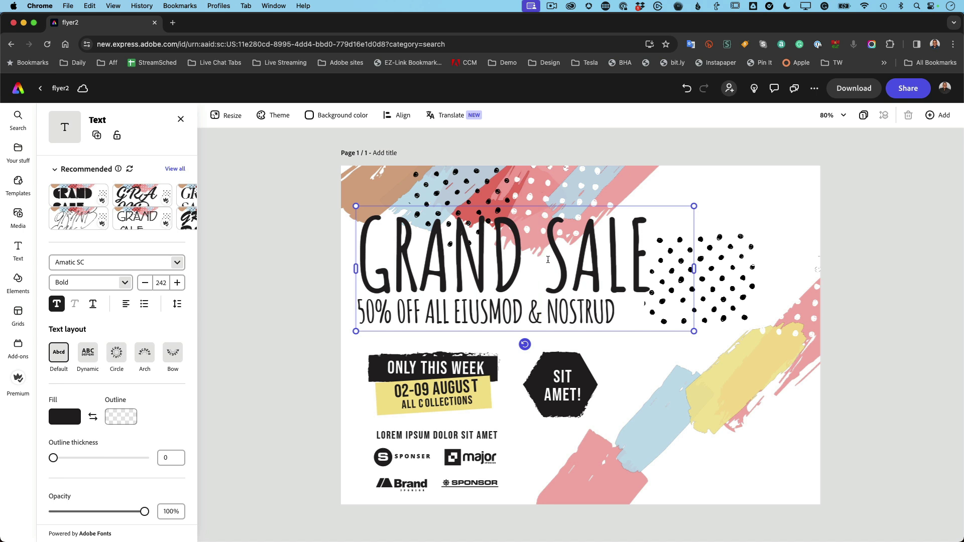
text(OPENING)
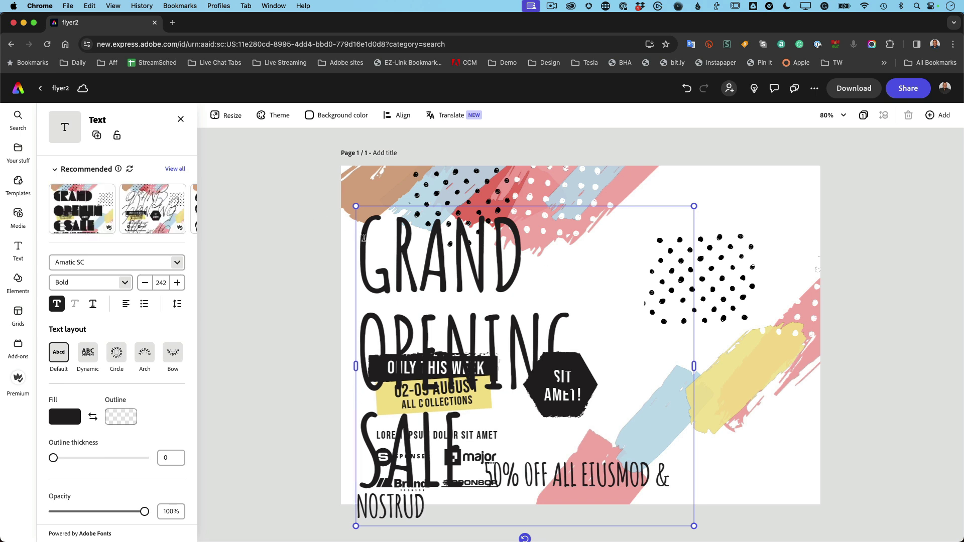
- Shrink the headline font size until GRAND OPENING SALE fits on one line
drag(363, 238, 457, 406)
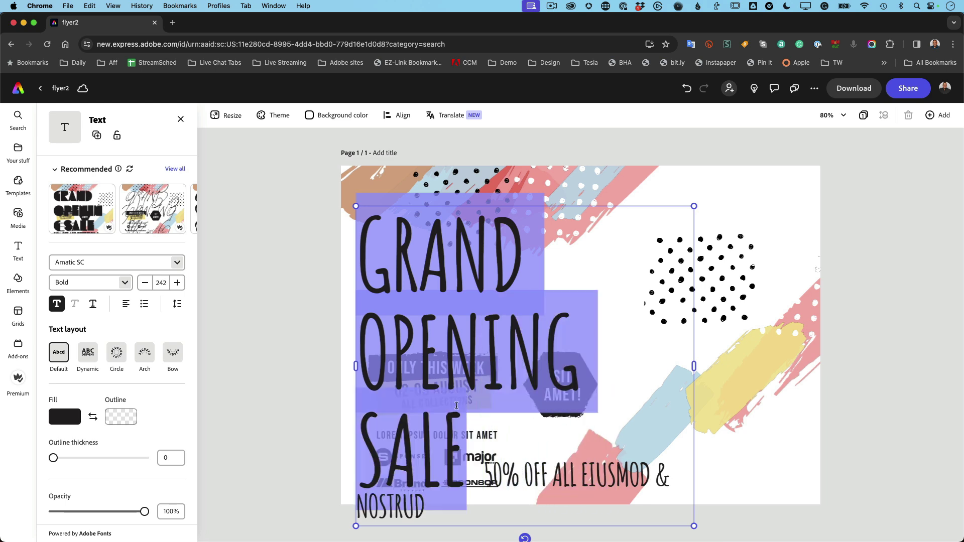
click(146, 283)
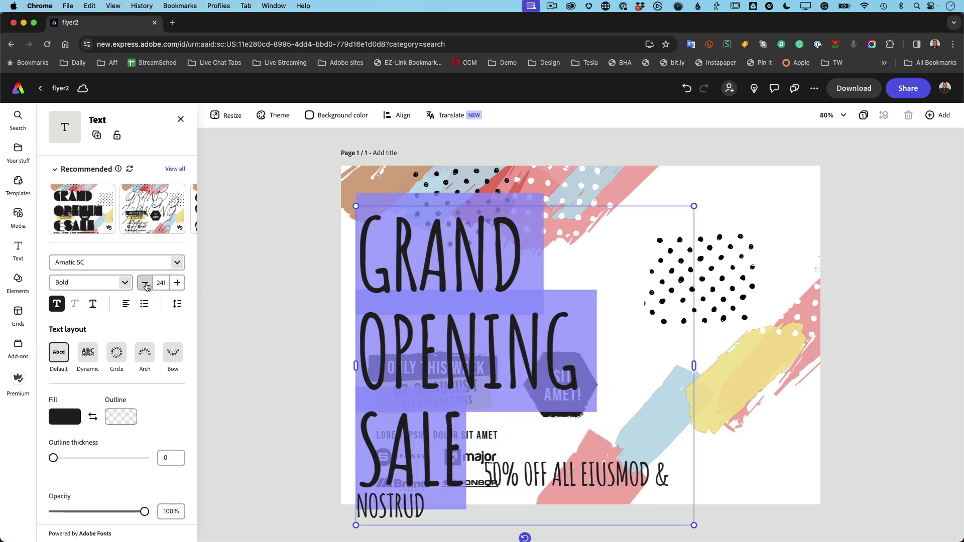
click(145, 283)
click(145, 283)
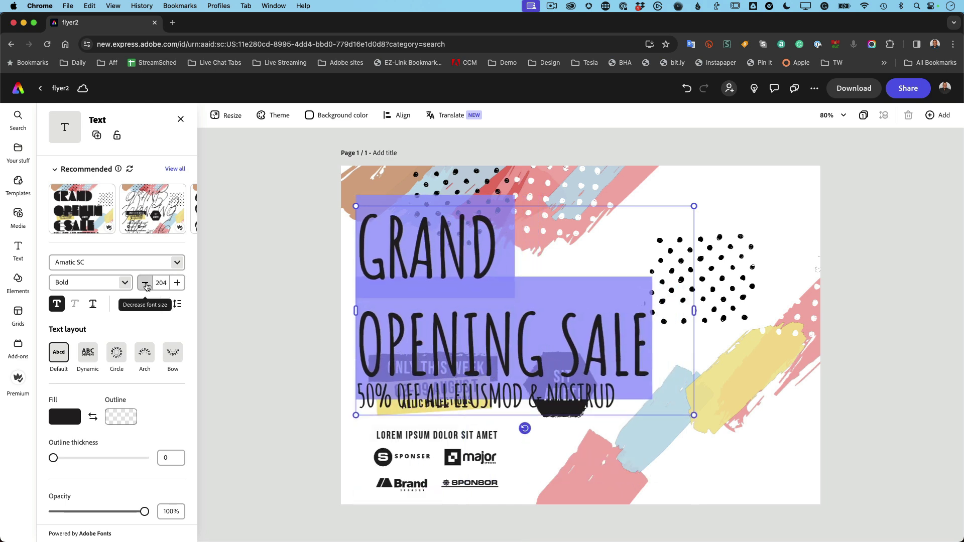
click(146, 284)
click(145, 283)
click(145, 283)
click(145, 283)
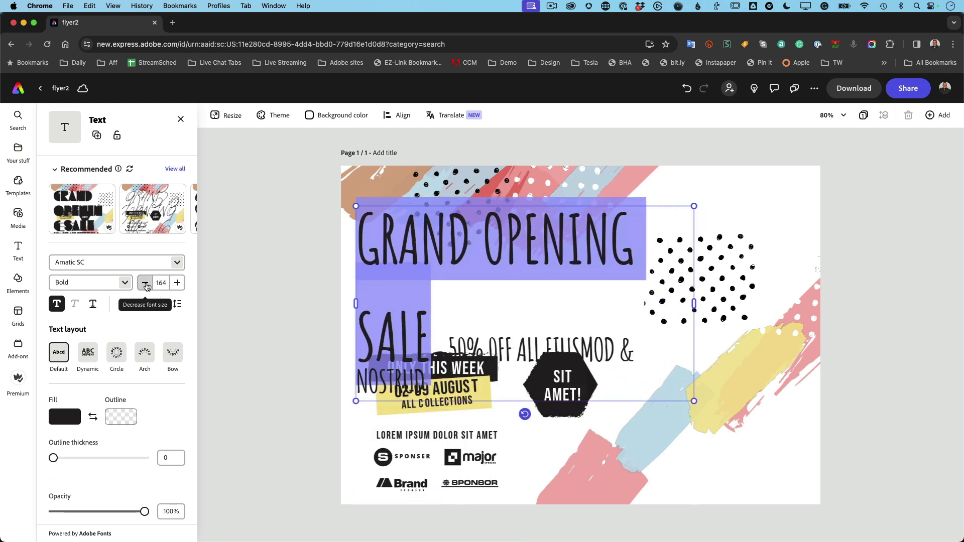
click(145, 284)
click(145, 283)
click(146, 285)
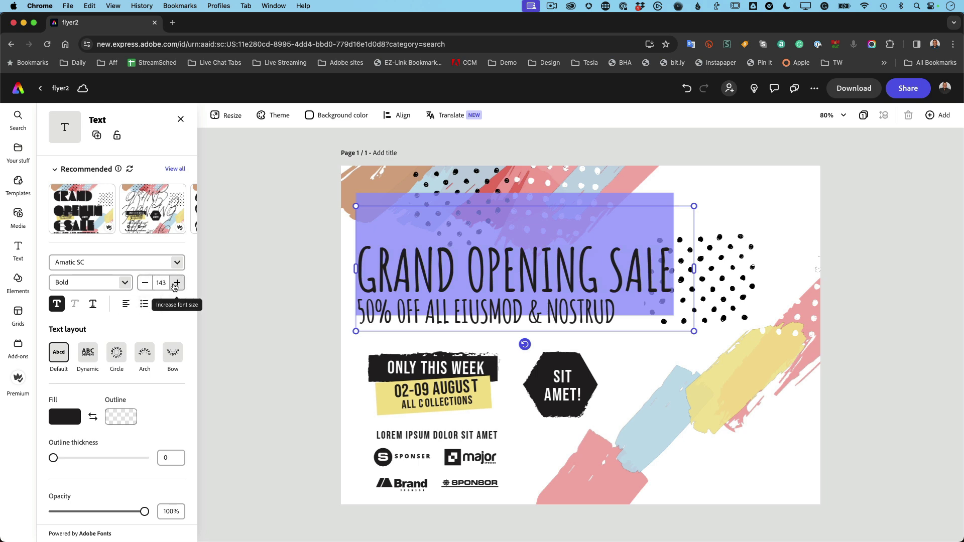
click(177, 283)
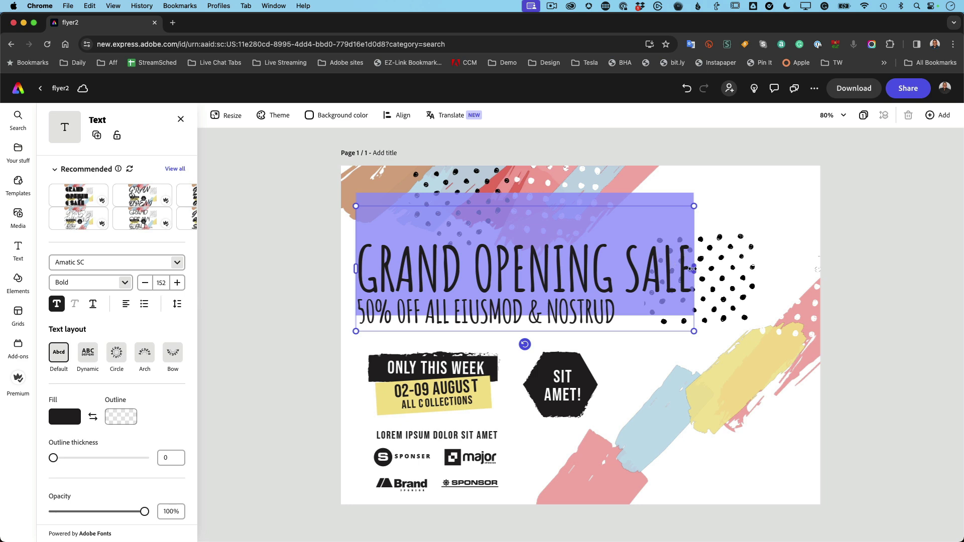
- Widen the headline box, put 50% OFF on its own line, and enlarge GRAND OPENING SALE to full width
drag(695, 269, 799, 269)
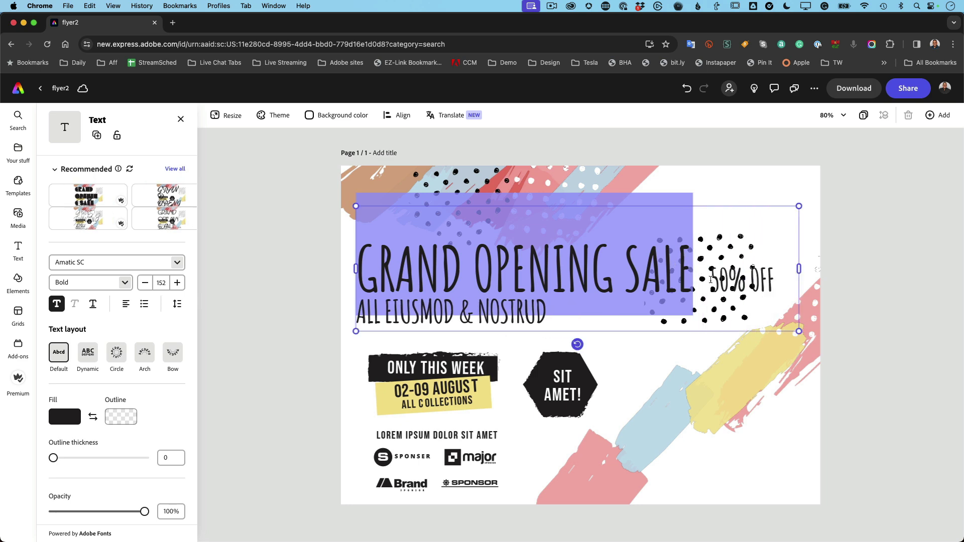
click(705, 278)
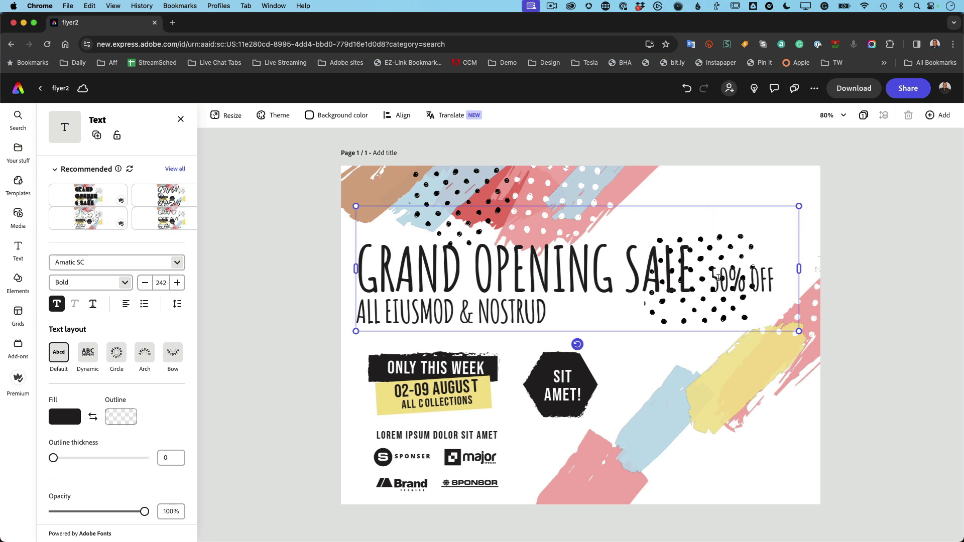
key(Return)
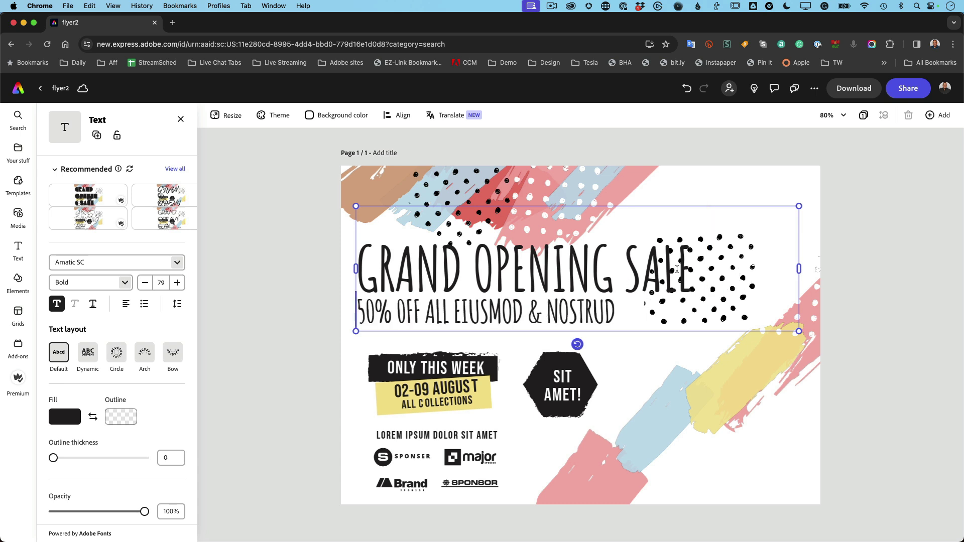
drag(694, 269, 345, 251)
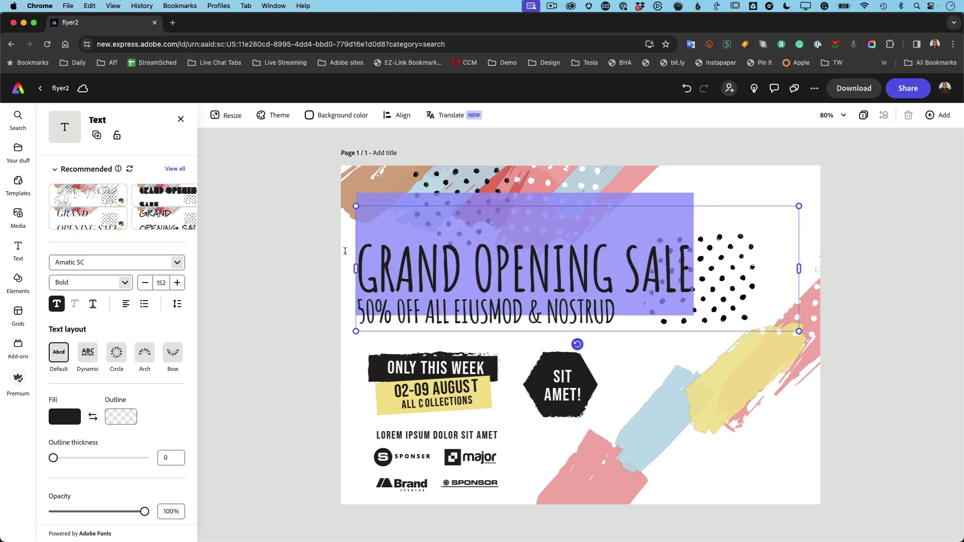
click(176, 283)
click(176, 283)
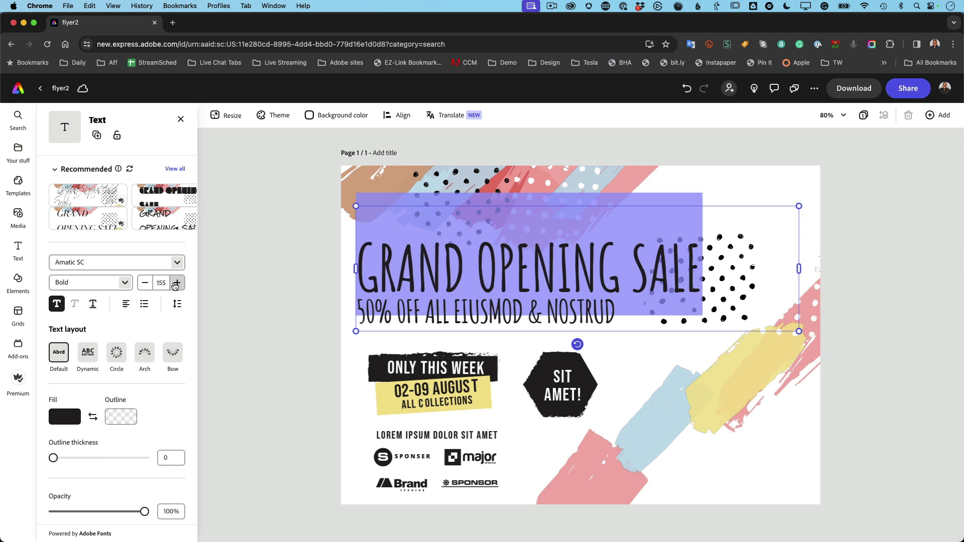
click(176, 283)
click(177, 283)
click(176, 283)
click(176, 283)
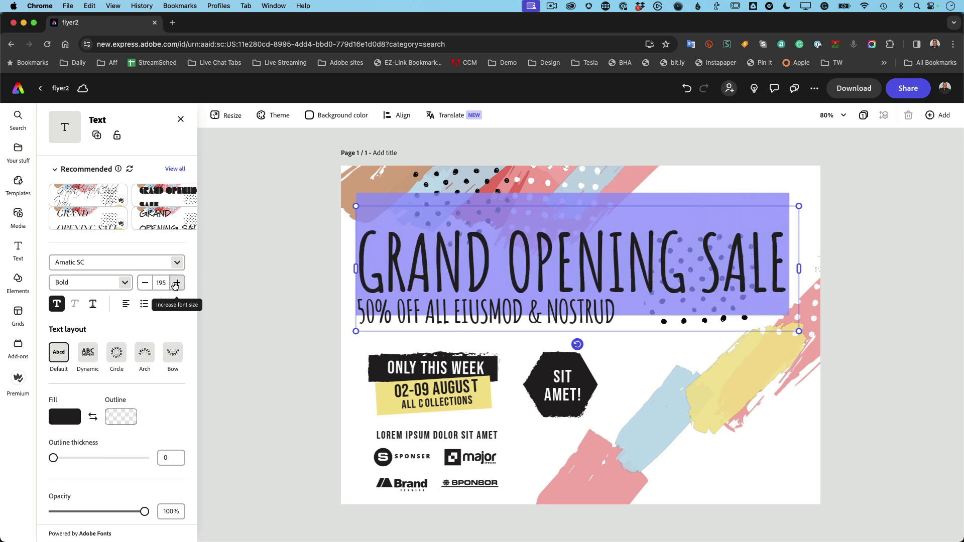
click(176, 283)
click(892, 297)
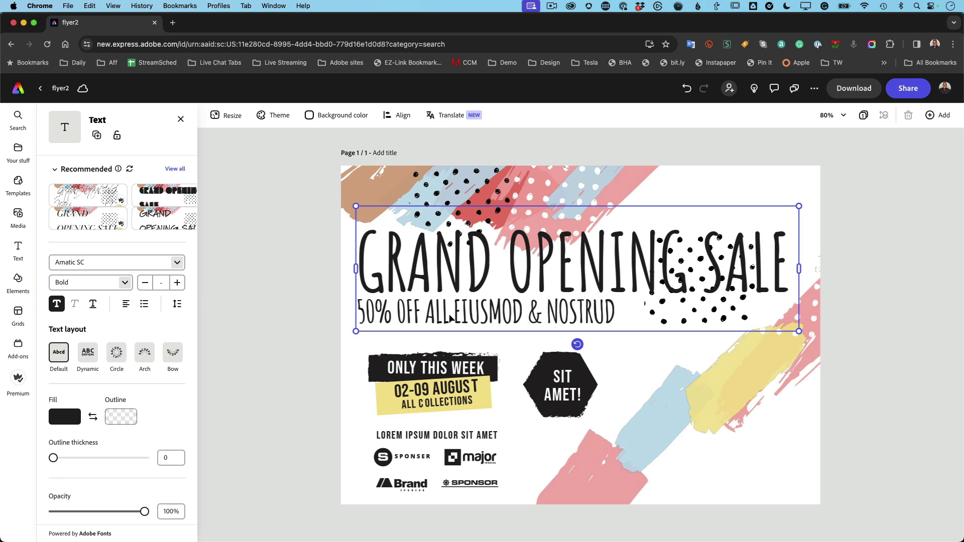
- Replace ALL EIUSMOD & NOSTRUD with ALL DRESSES in the subtitle and select the line
double_click(598, 316)
click(614, 311)
drag(613, 312, 426, 314)
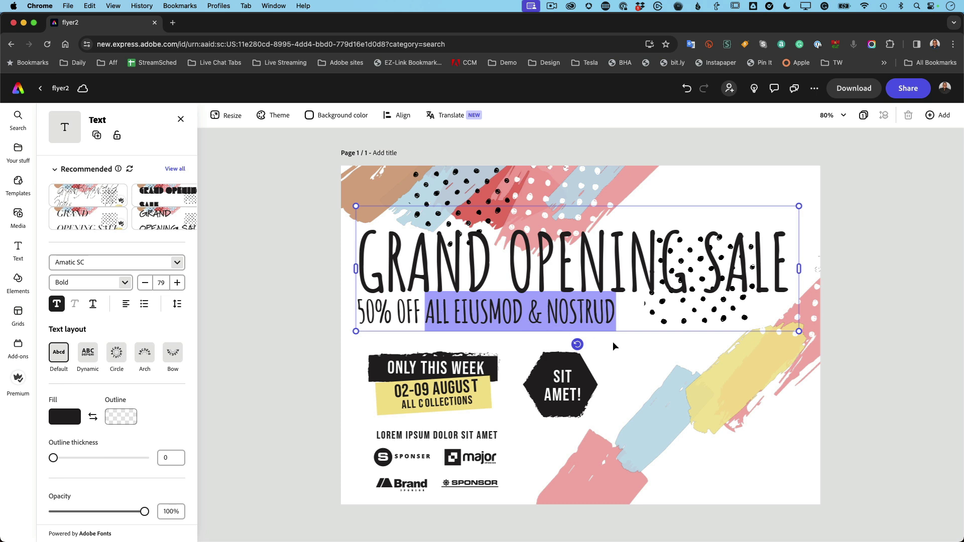
text(ALL)
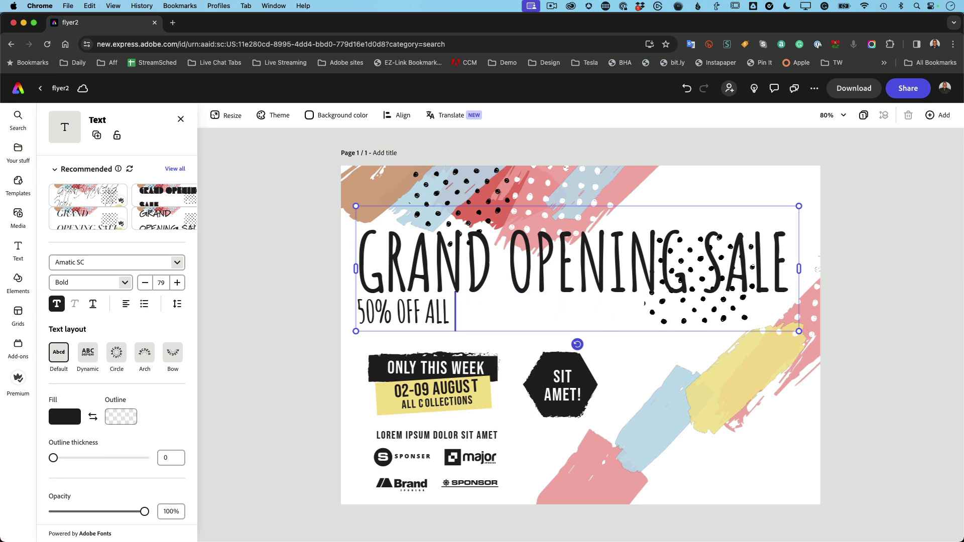
text( DRESSES)
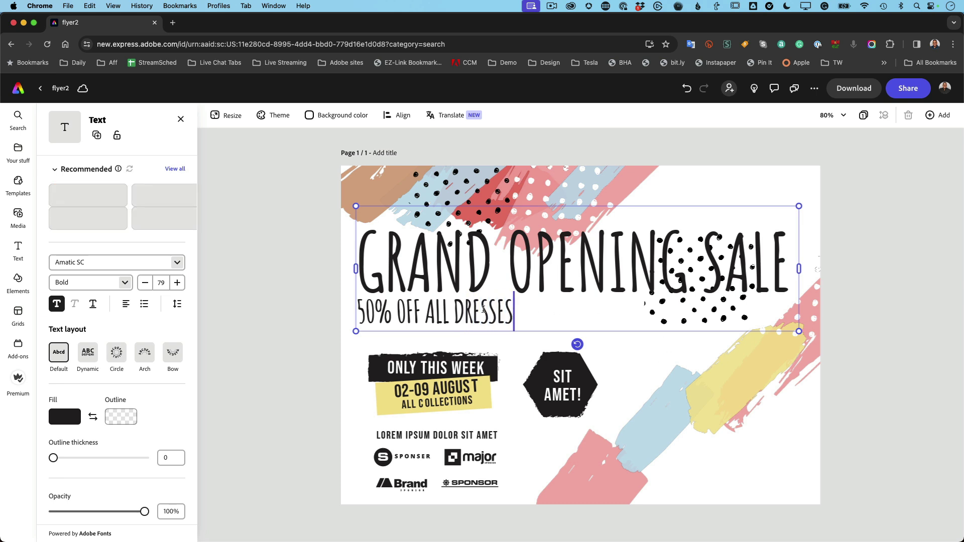
drag(523, 312, 335, 313)
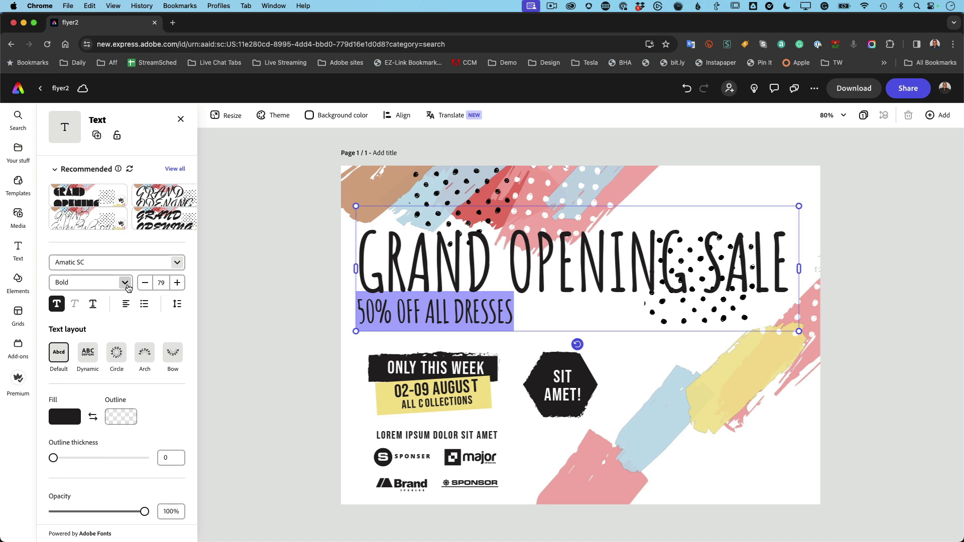
- Set the 50% OFF ALL DRESSES font to Acme Gothic Light, after trying Abril Fatface
click(177, 262)
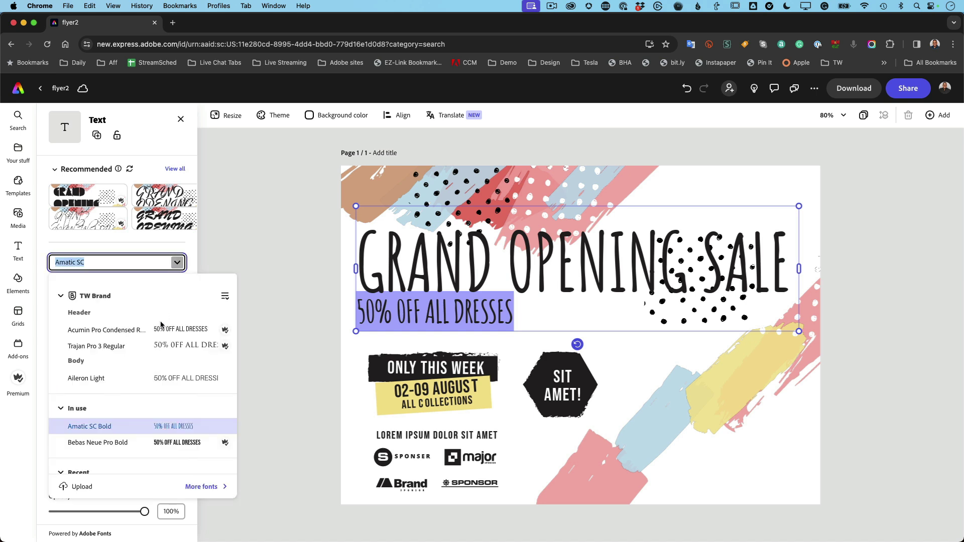
scroll(160, 334, down, 5)
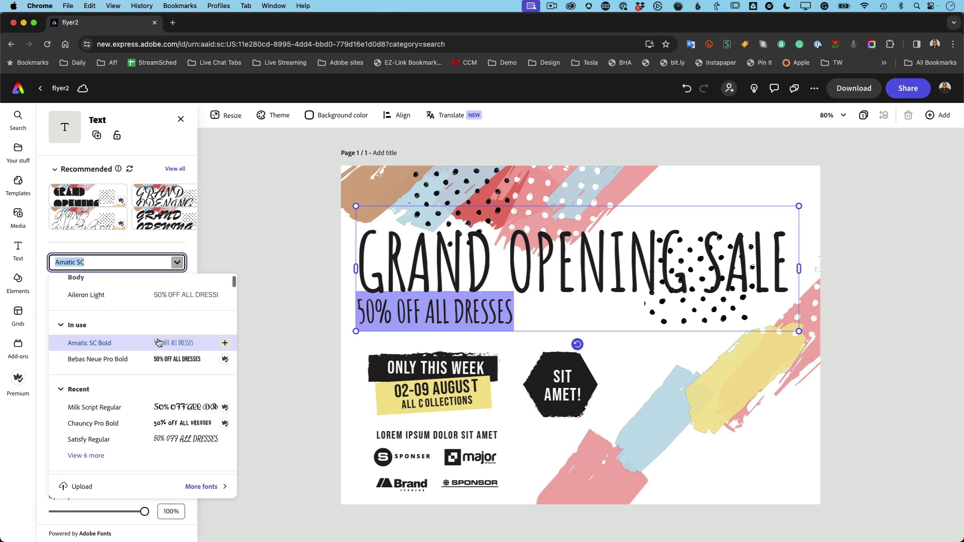
scroll(159, 343, down, 2)
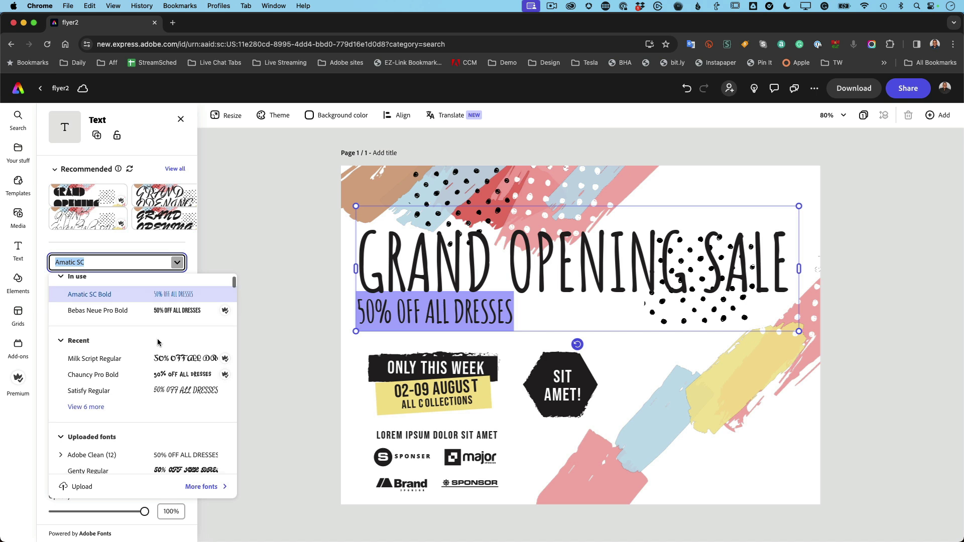
scroll(158, 343, down, 2)
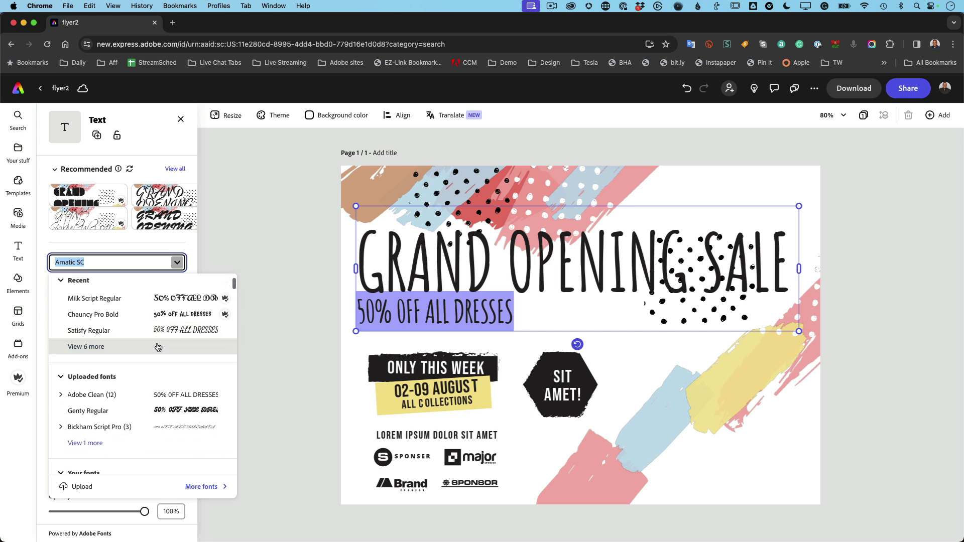
scroll(157, 383, down, 4)
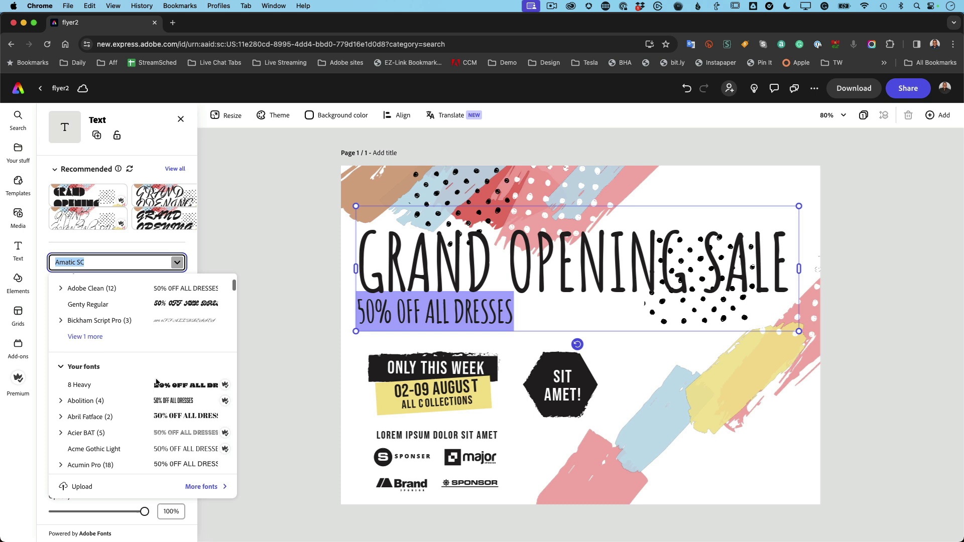
scroll(157, 384, down, 1)
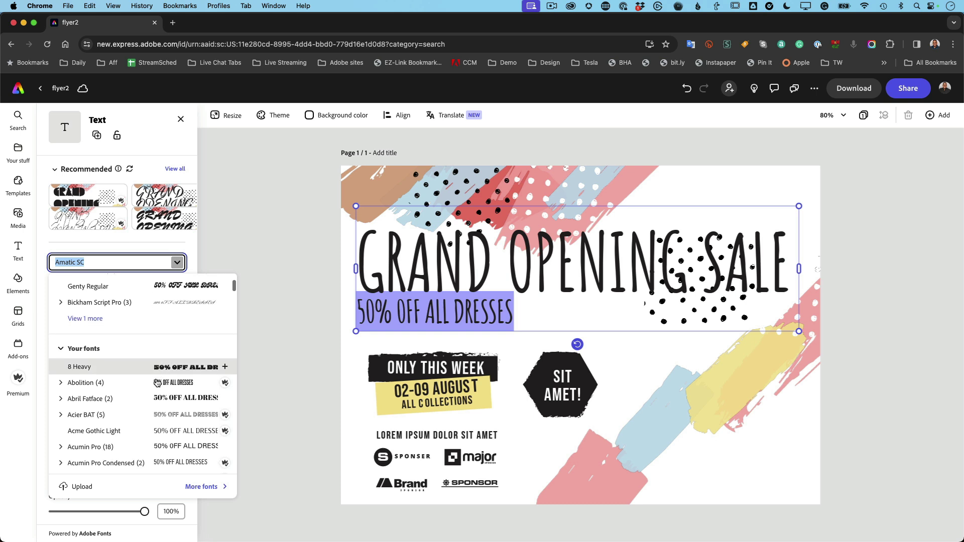
click(159, 405)
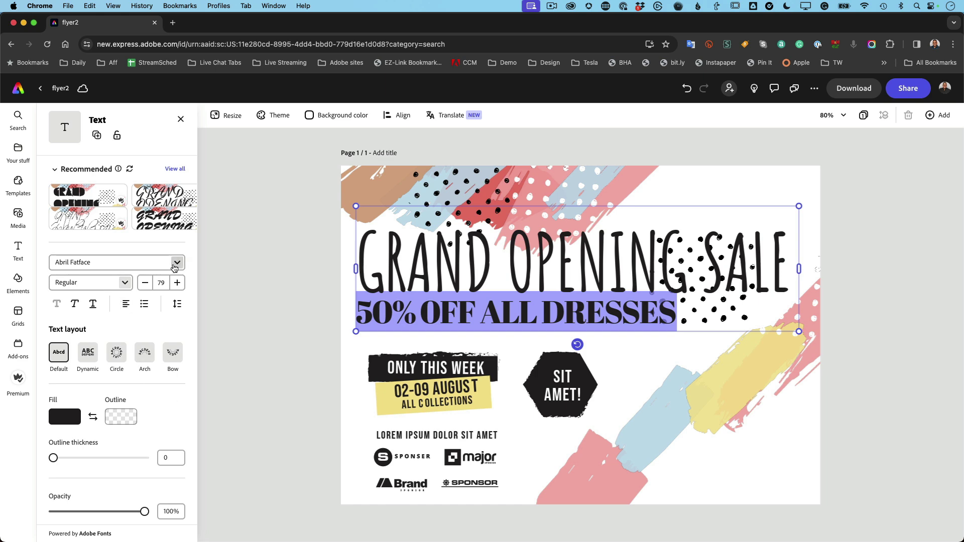
click(174, 268)
scroll(126, 461, down, 1)
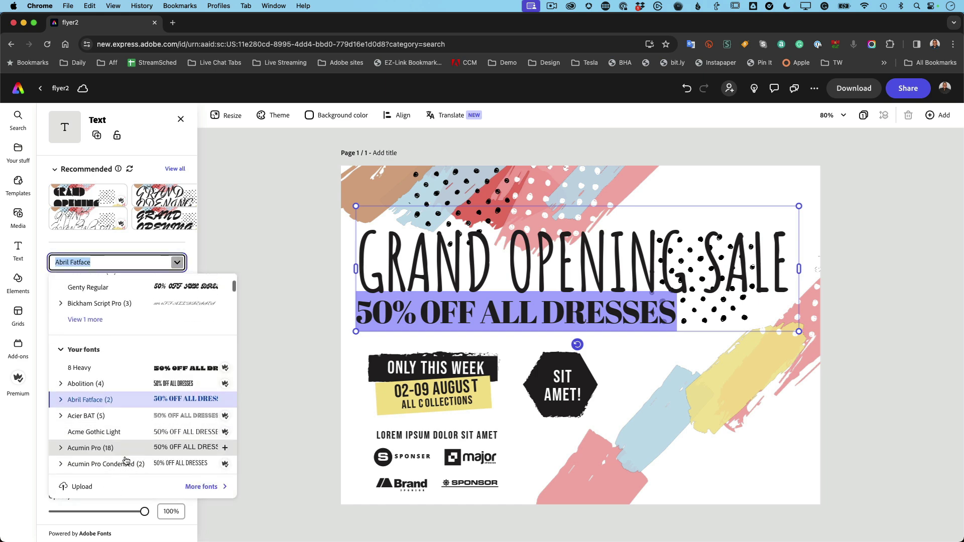
scroll(127, 461, down, 1)
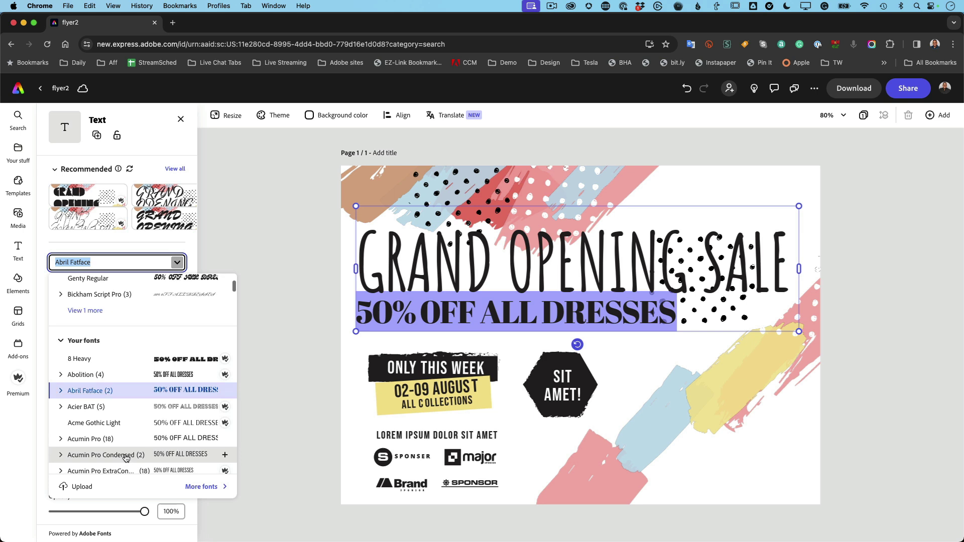
click(126, 430)
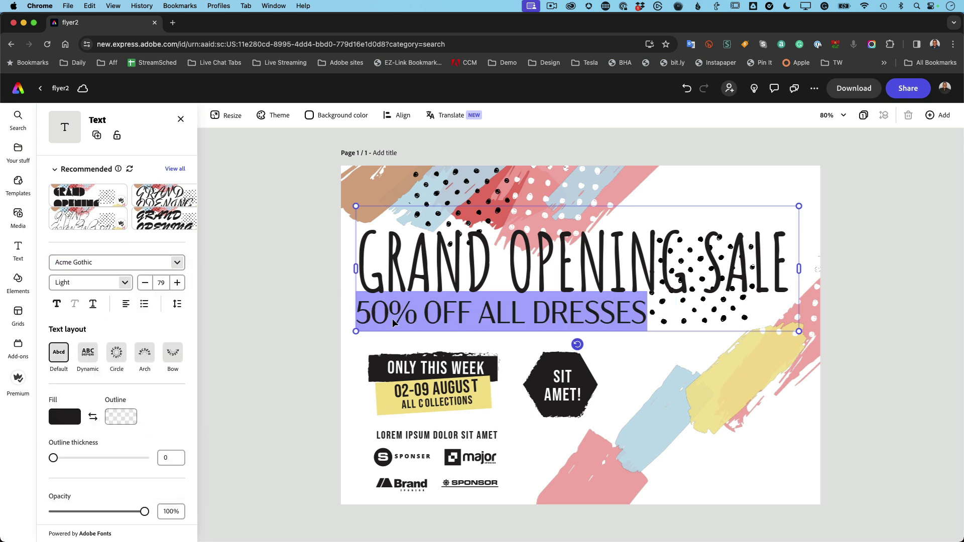
- Reduce the subtitle's font size to 58
click(144, 286)
click(144, 285)
click(145, 285)
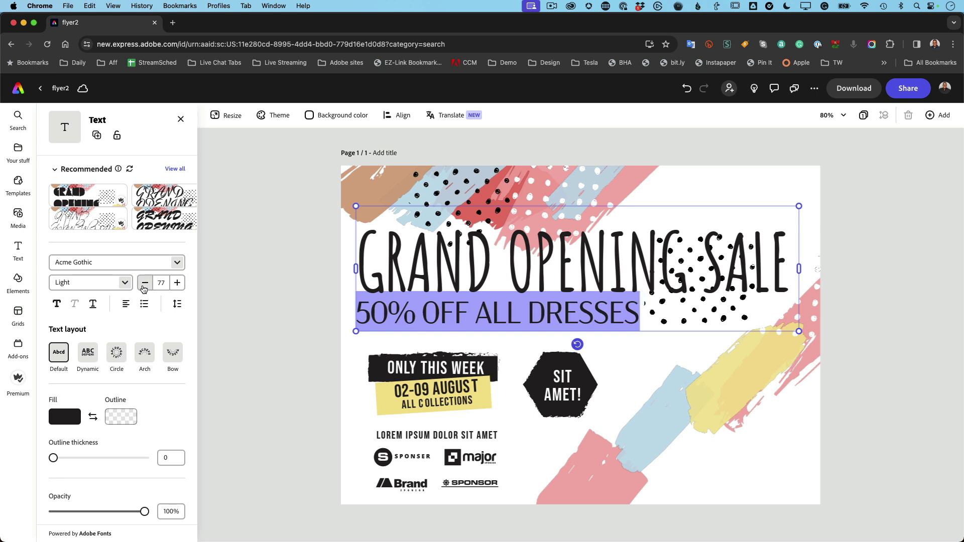
click(144, 286)
click(144, 285)
click(145, 284)
click(144, 284)
click(145, 284)
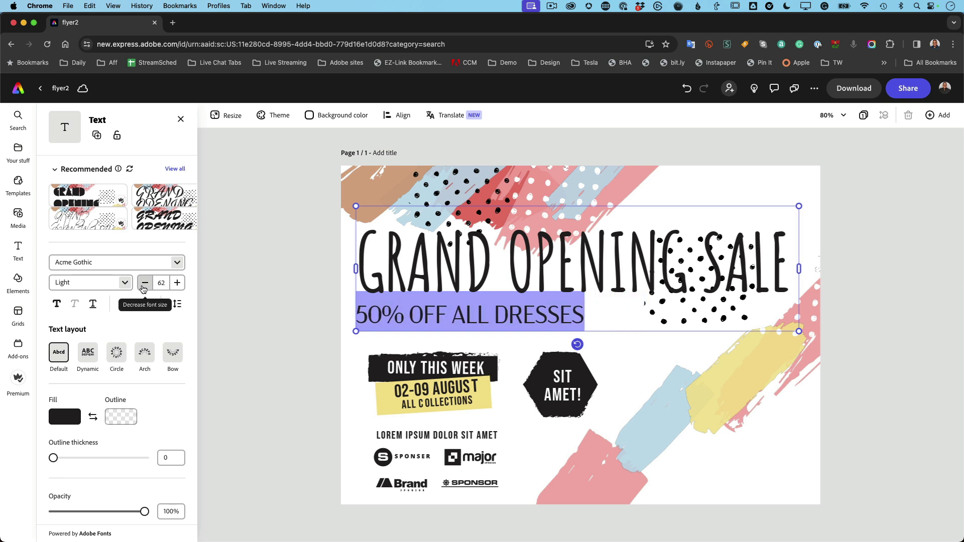
click(144, 284)
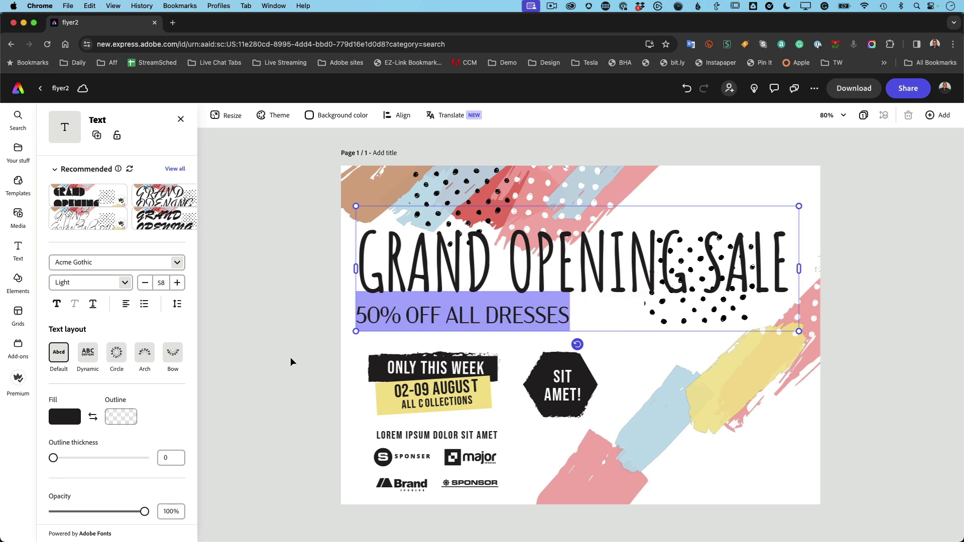
- Replace the hexagon's SIT AMET! text with 'Skirts Too'
key(Escape)
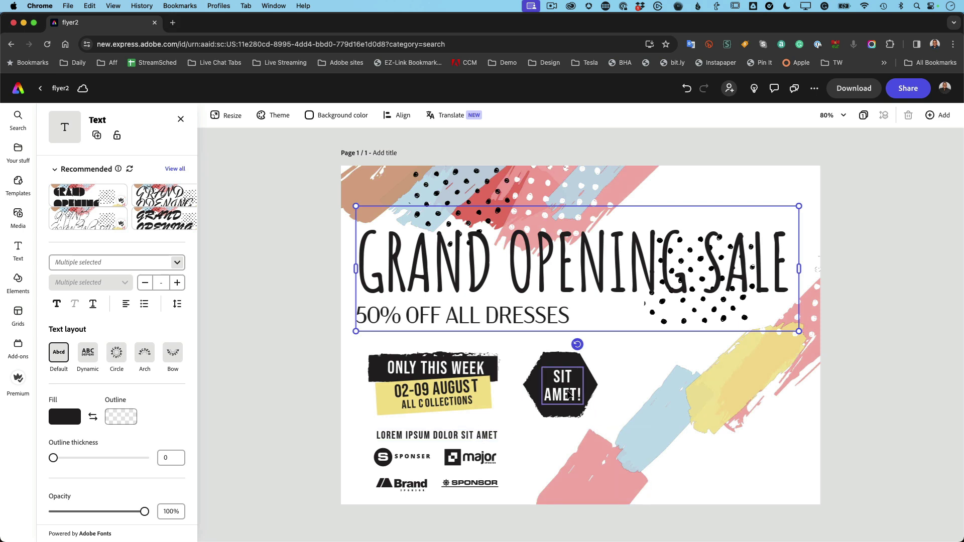
click(567, 395)
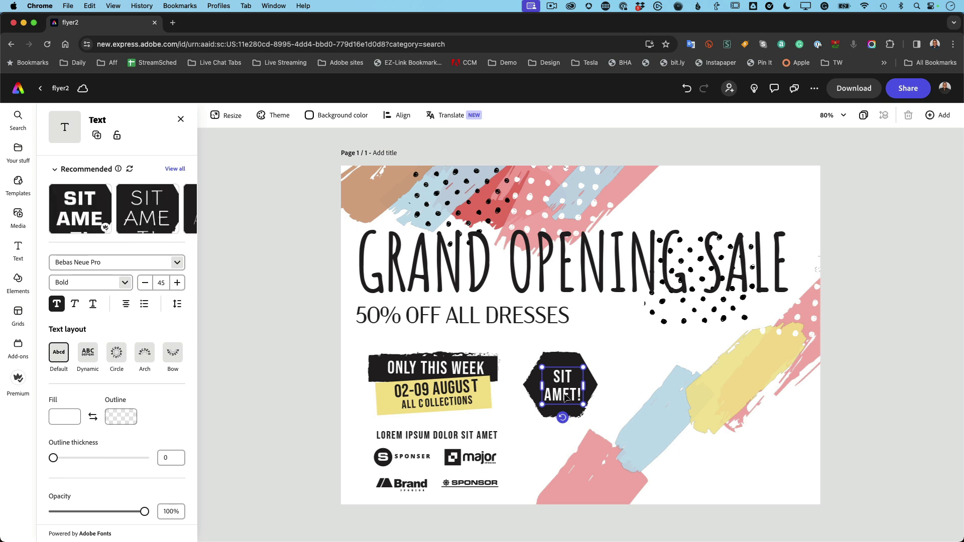
double_click(566, 396)
drag(554, 373, 579, 414)
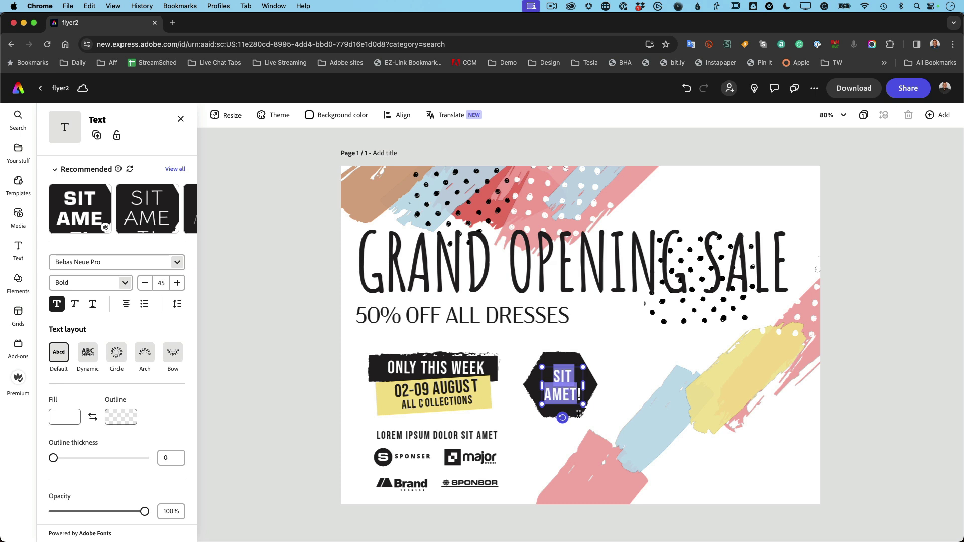
text(Skr!)
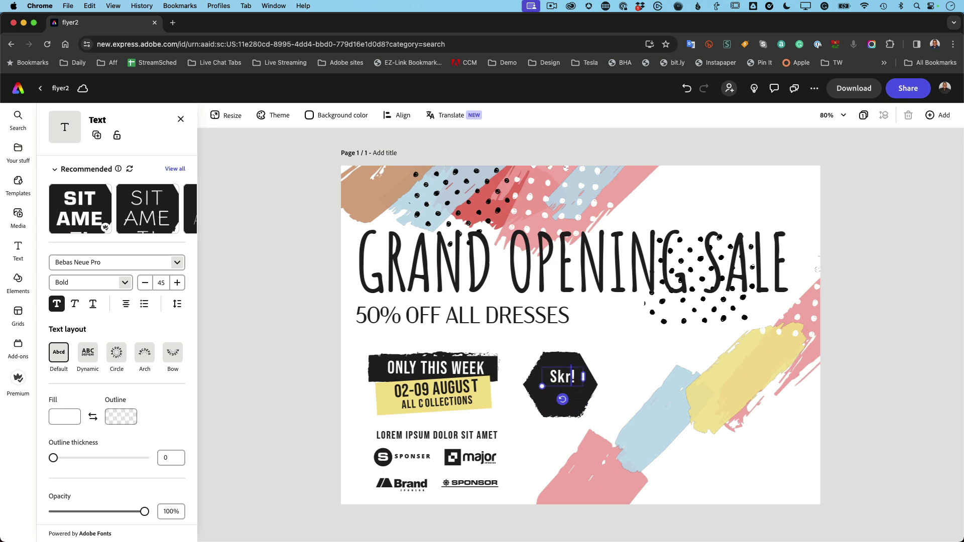
key(BackSpace)
text(irt!)
key(BackSpace)
text(s)
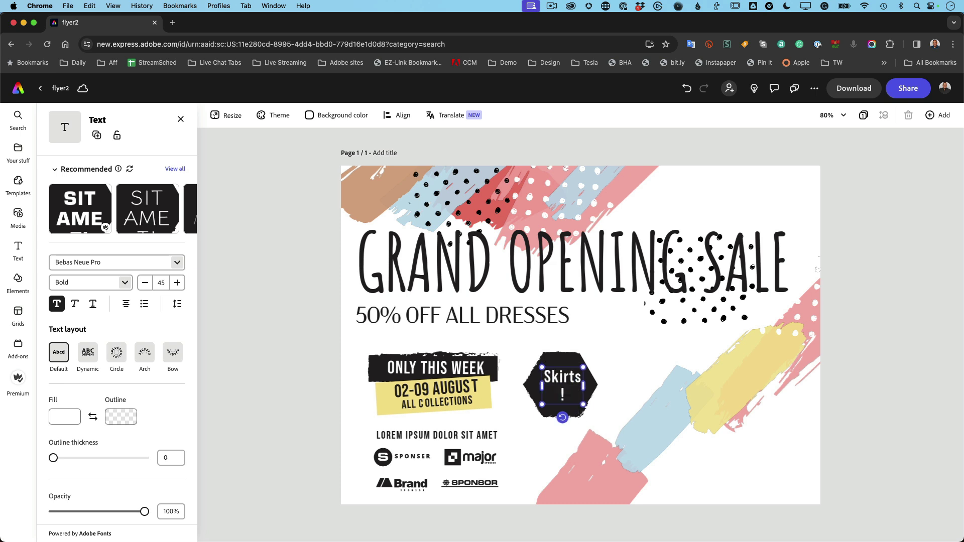
text( too)
key(BackSpace)
key(BackSpace)
key(BackSpace)
key(BackSpace)
text(Too)
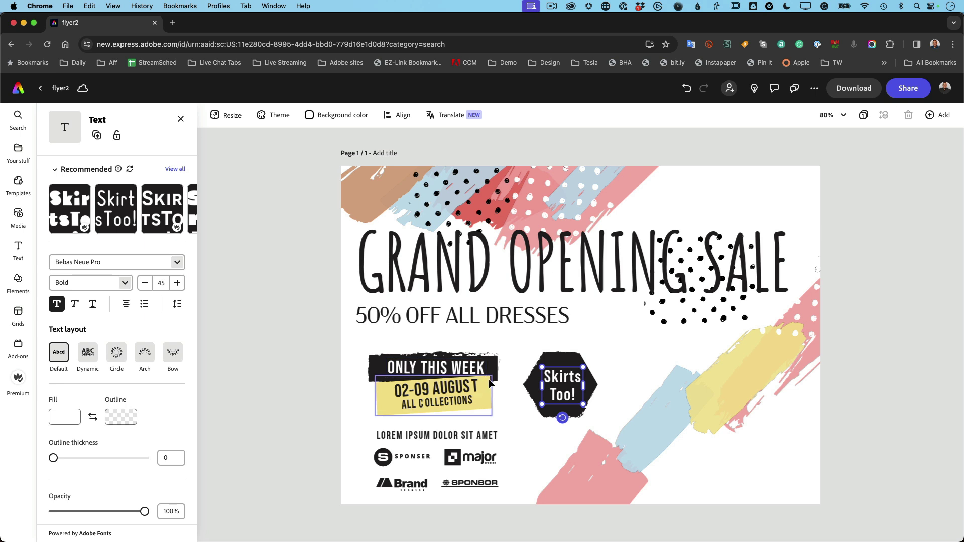
- Change the hexagon text to Jackets and widen its text box to fit
triple_click(565, 395)
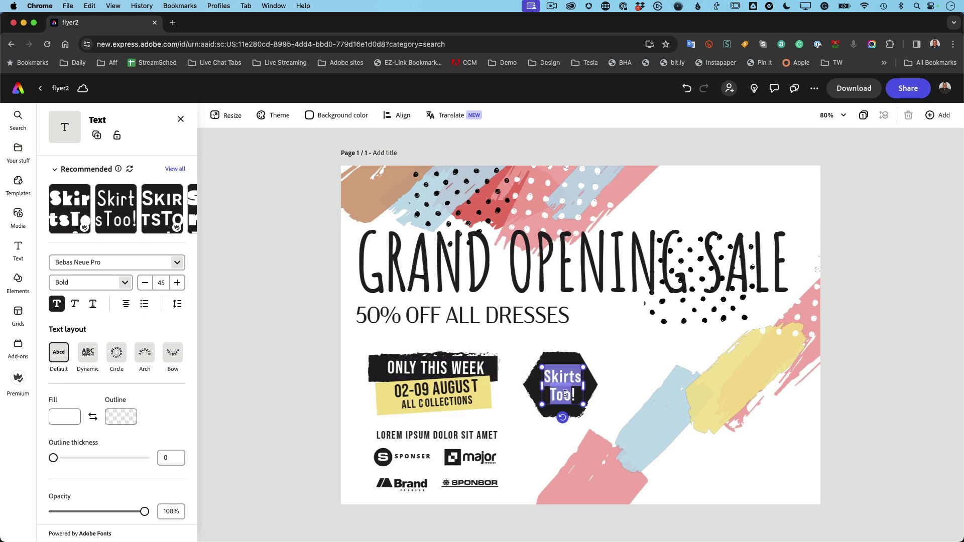
text(Jackets!)
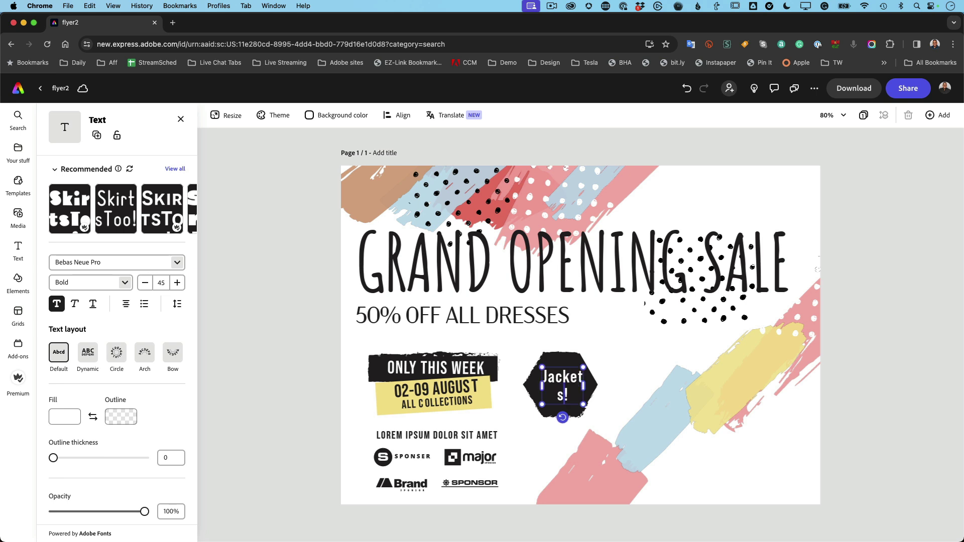
drag(586, 390, 560, 388)
- Delete the stray letter pieces over GUST in the 02-09 AUGUST date
click(501, 349)
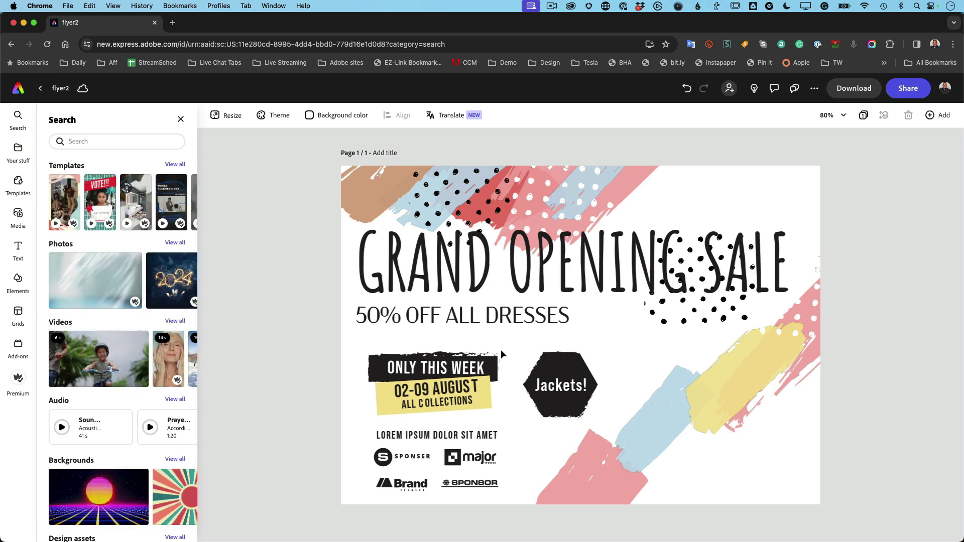
click(439, 392)
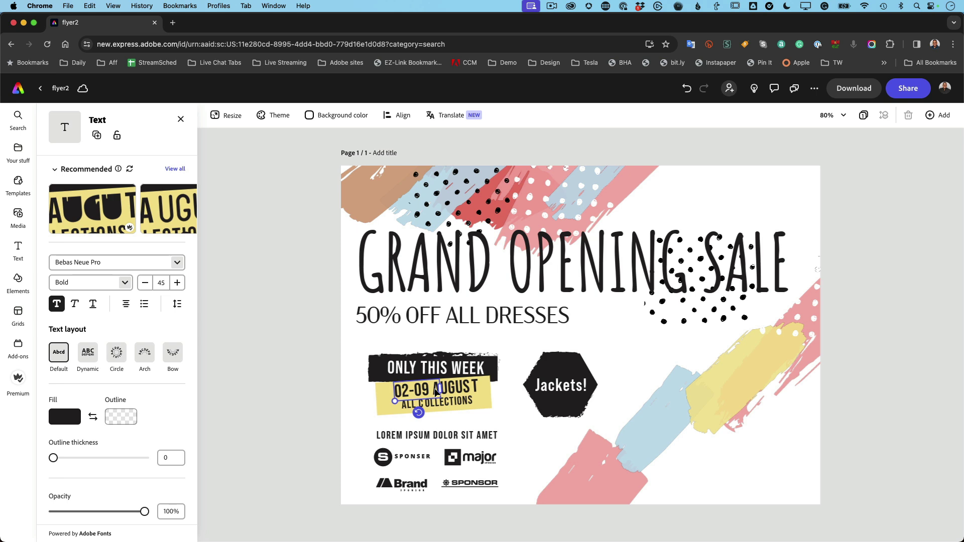
click(454, 391)
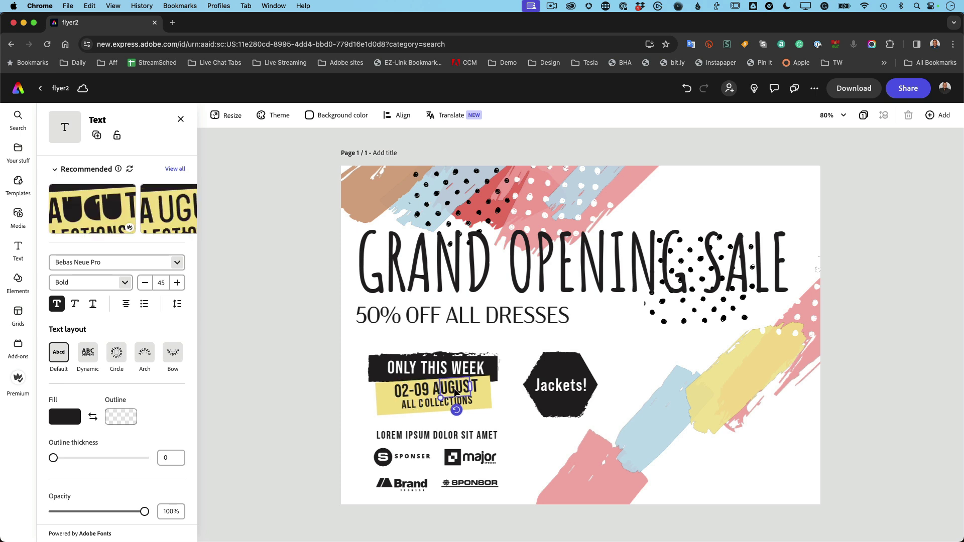
key(Delete)
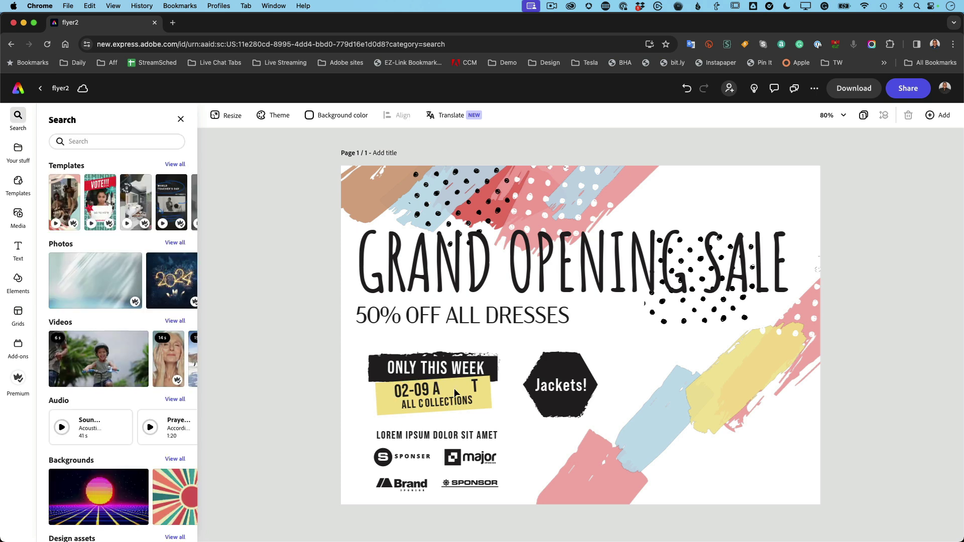
click(475, 386)
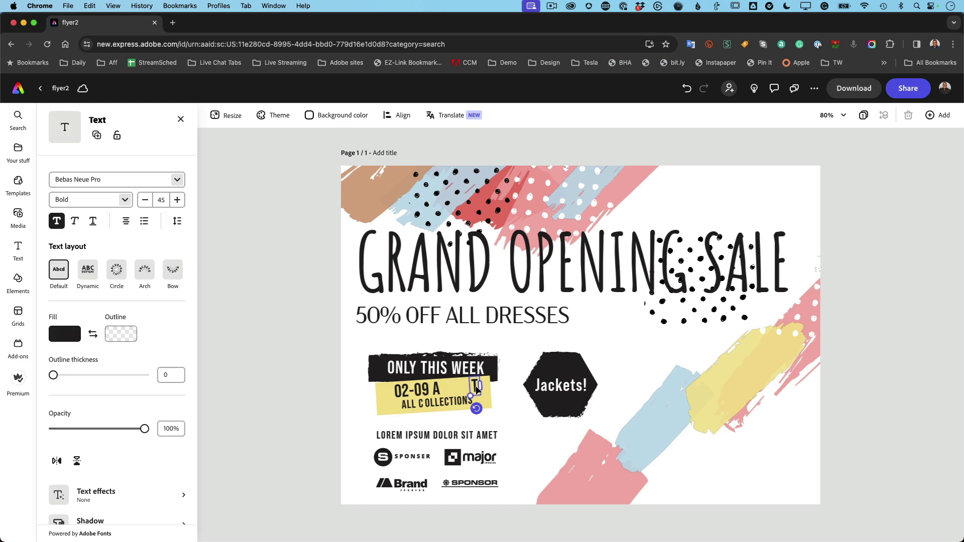
key(Delete)
- Widen the date text box and replace the remaining A with FEBRUARY
click(442, 384)
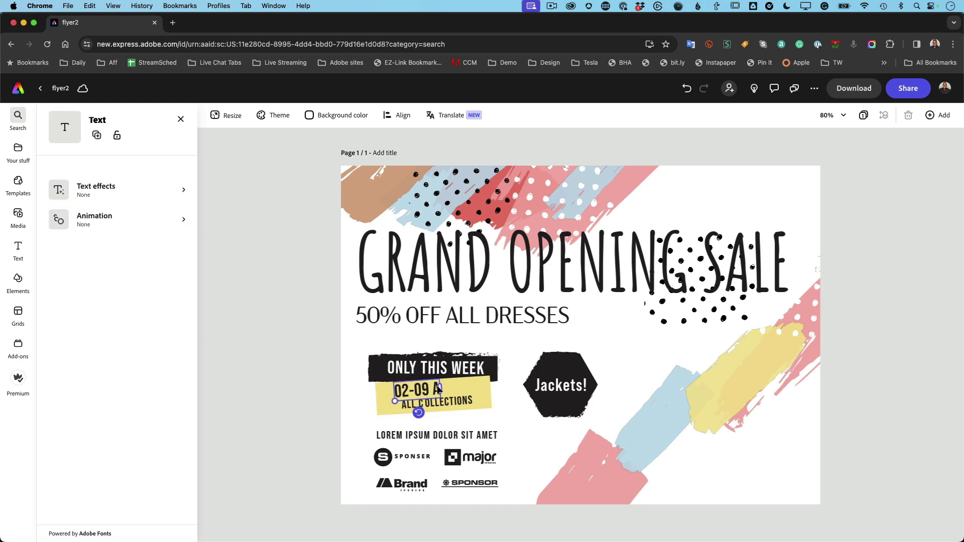
drag(442, 390, 488, 389)
double_click(463, 390)
double_click(461, 388)
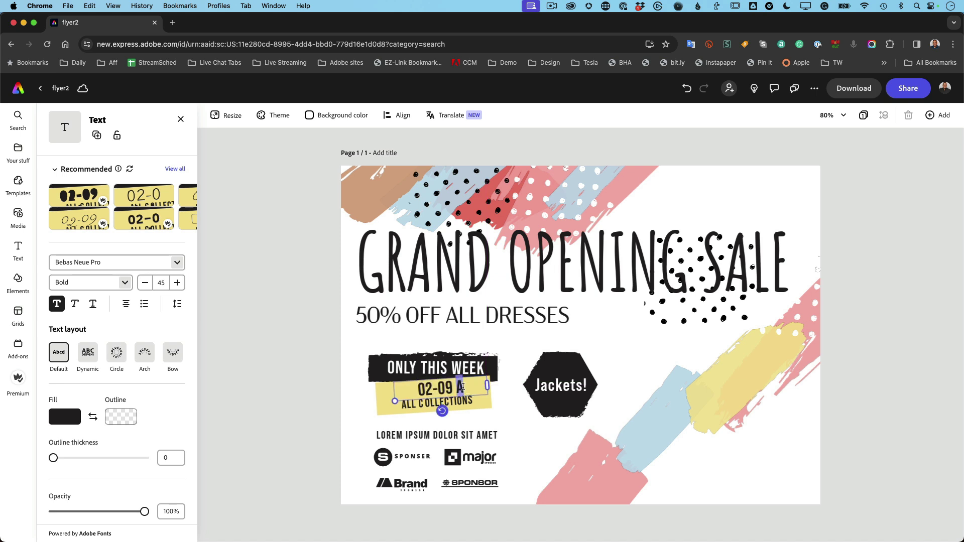
text(FEBR)
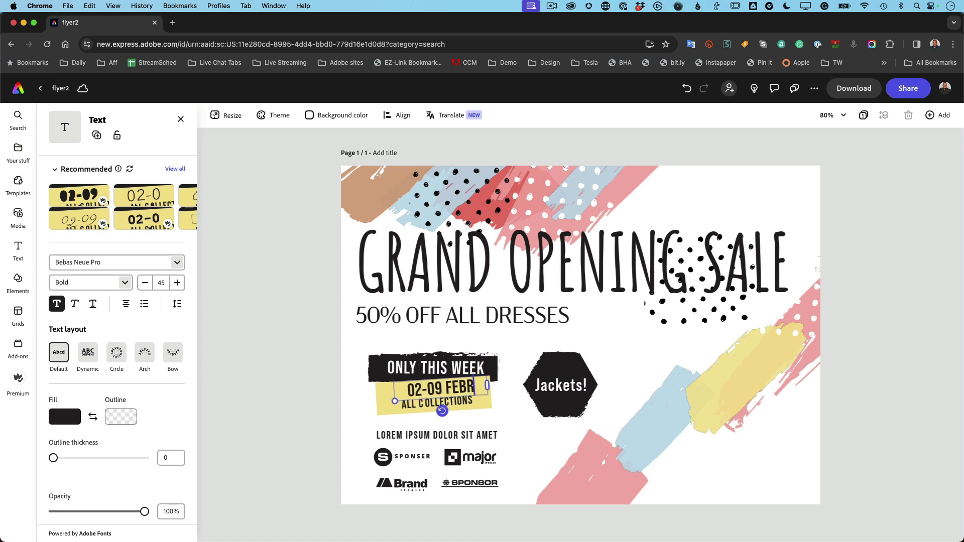
text(UARY)
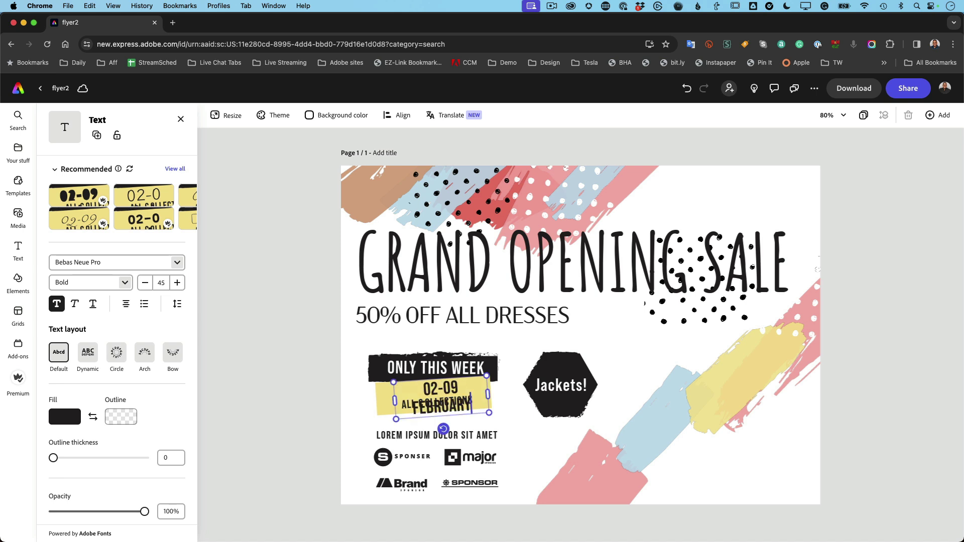
- Reduce the 02-09 FEBRUARY date text from size 45 to 43
click(425, 388)
drag(425, 388, 469, 403)
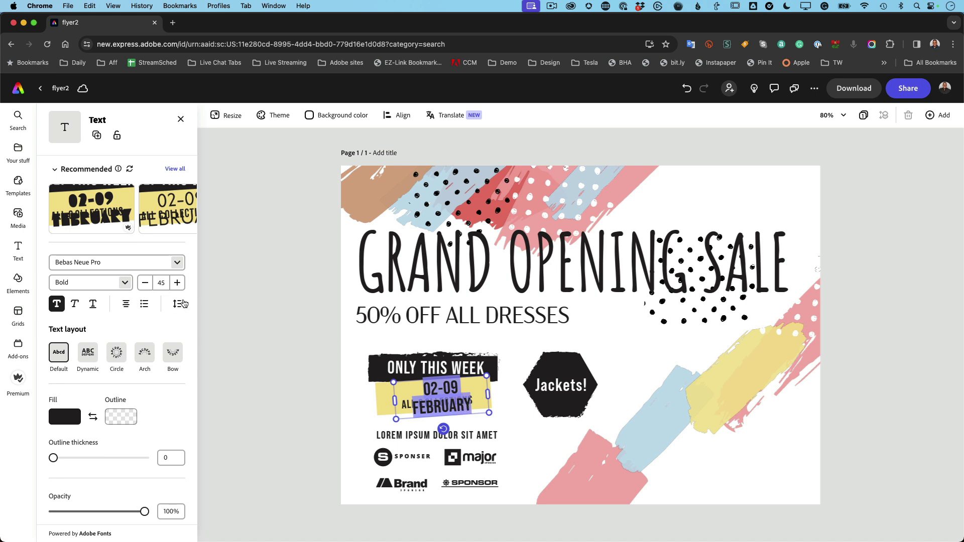
click(147, 284)
click(148, 284)
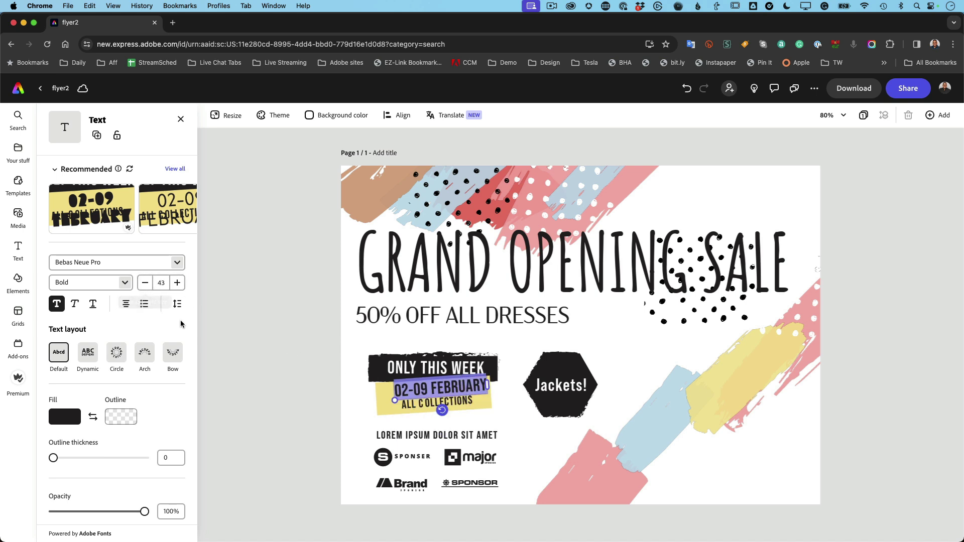
click(417, 389)
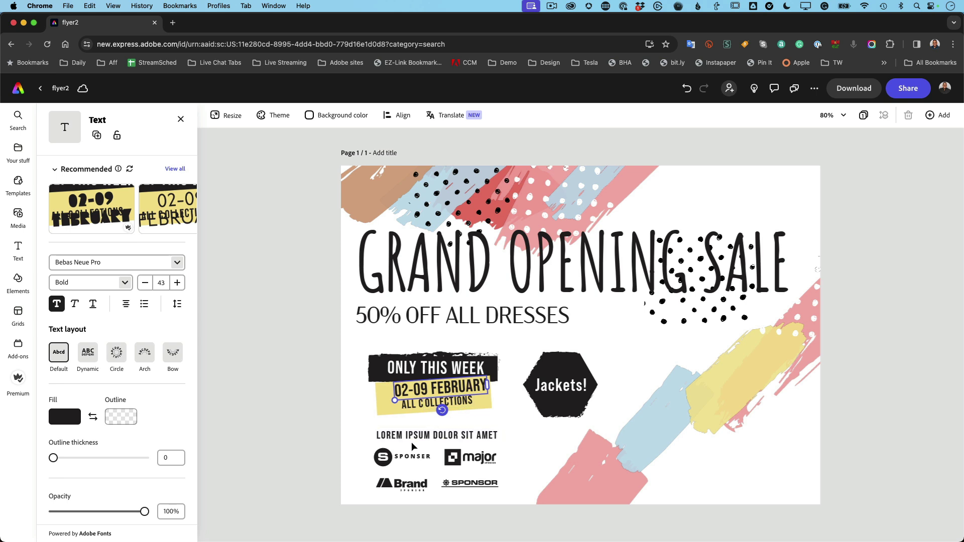
- Select the whole Sponser logo group and delete it
key(Escape)
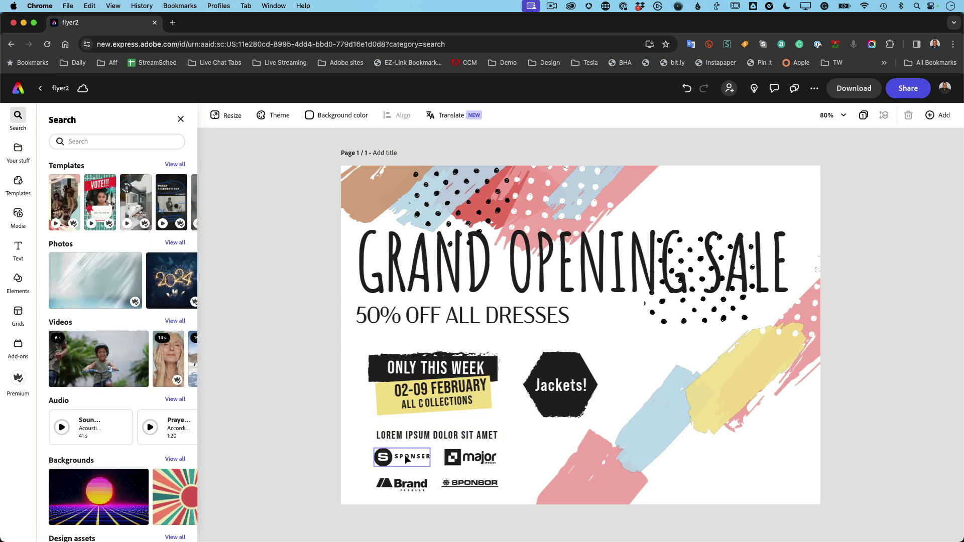
click(406, 460)
click(407, 459)
click(327, 446)
click(386, 461)
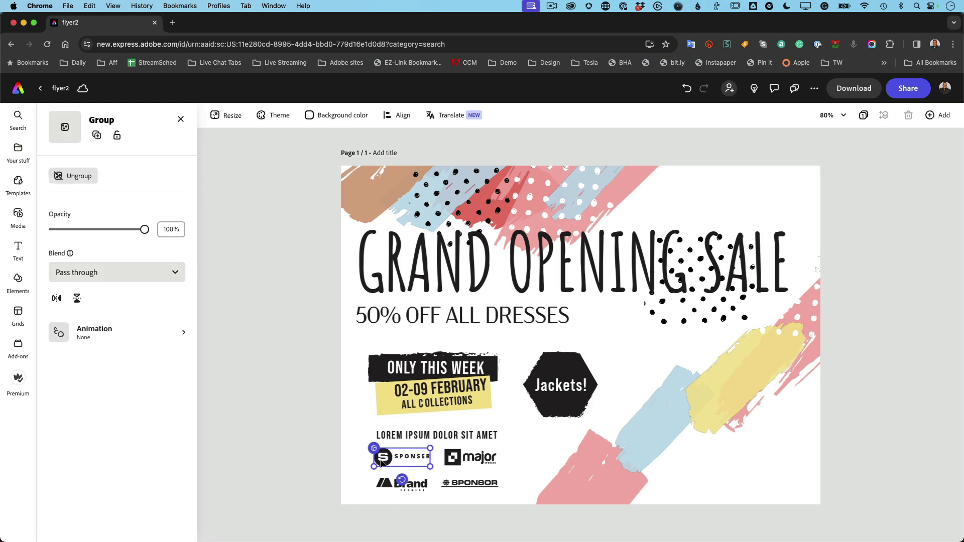
key(Delete)
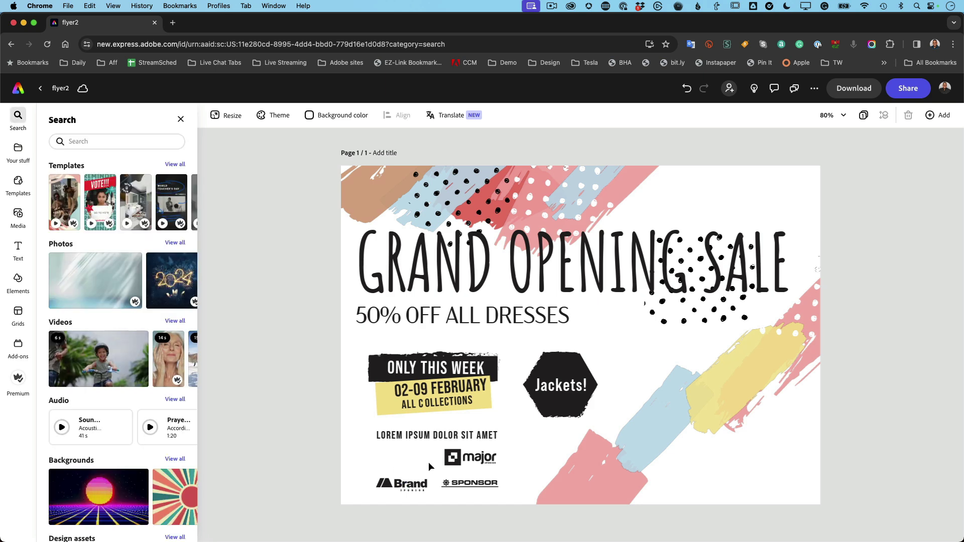
- Delete the remaining major, Brand and SPONSOR logos, leaving the LOREM IPSUM text
click(482, 461)
key(Delete)
click(408, 485)
key(Delete)
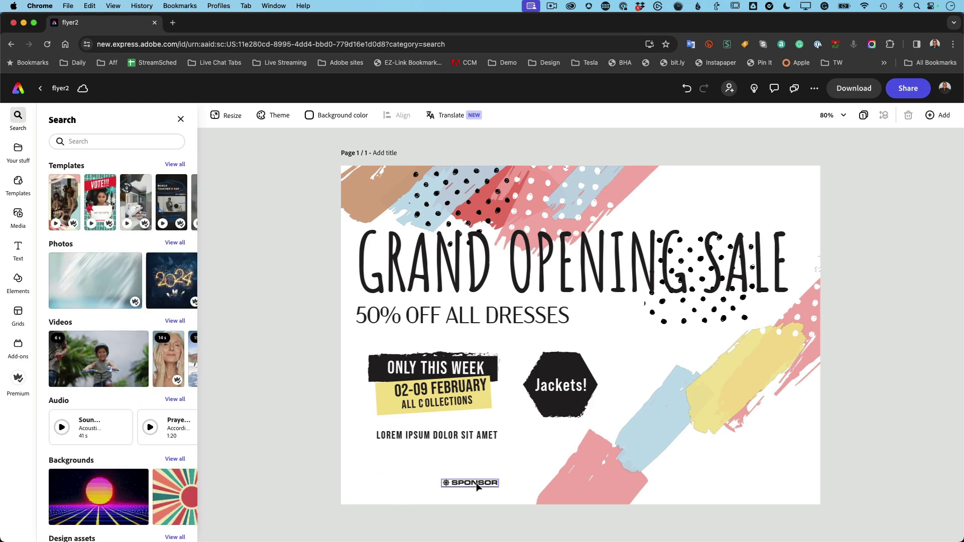
click(476, 483)
key(Delete)
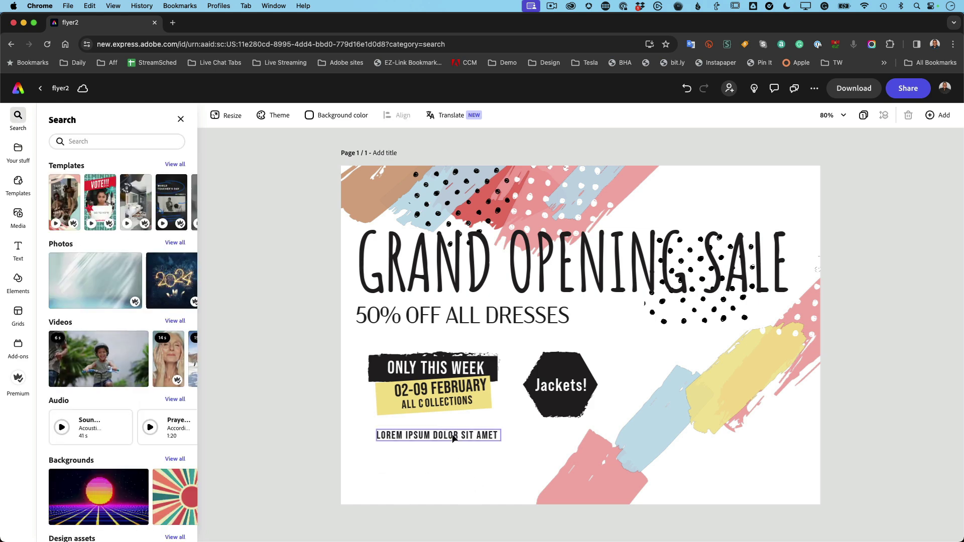
click(437, 436)
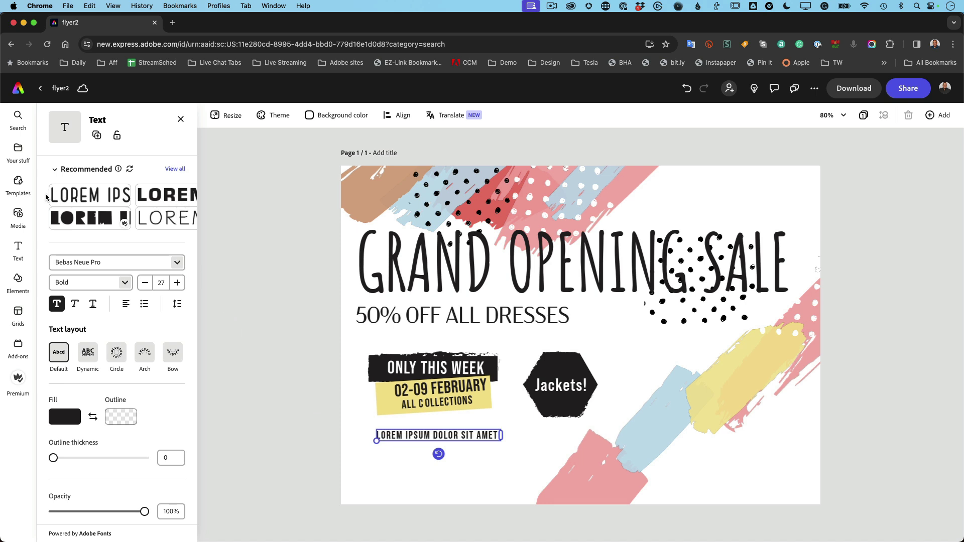
- Upload Chandre-024-2.jpg from the Remove Background folder via Media and add it to the flyer
click(18, 215)
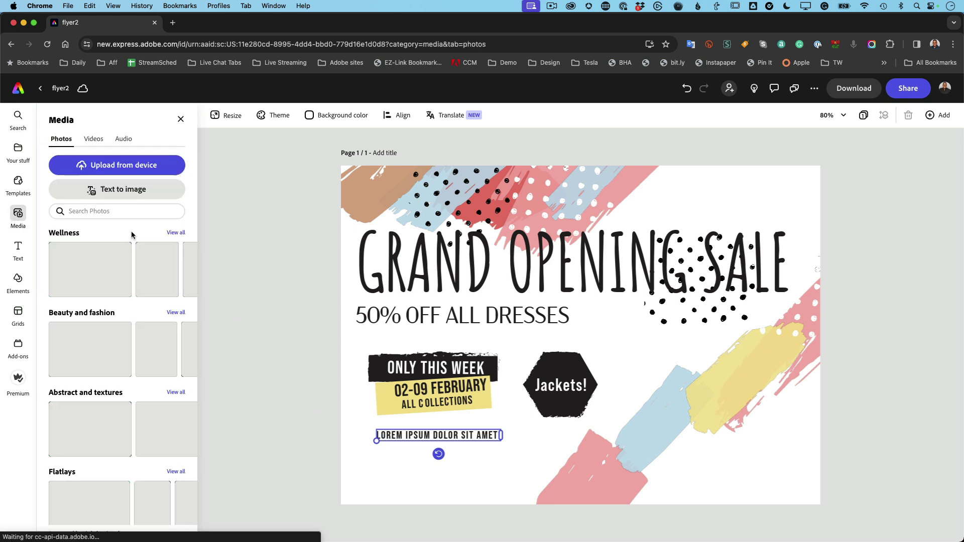
click(143, 171)
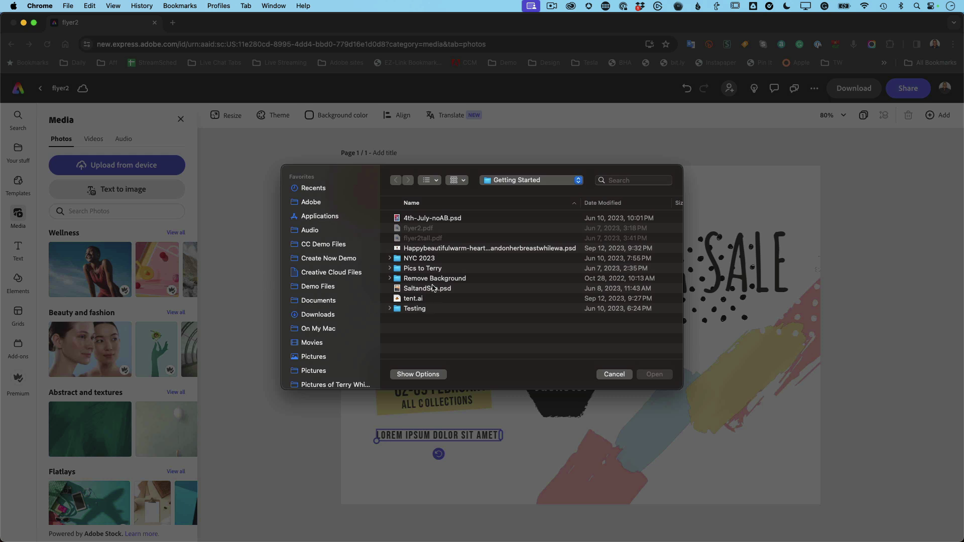
click(391, 279)
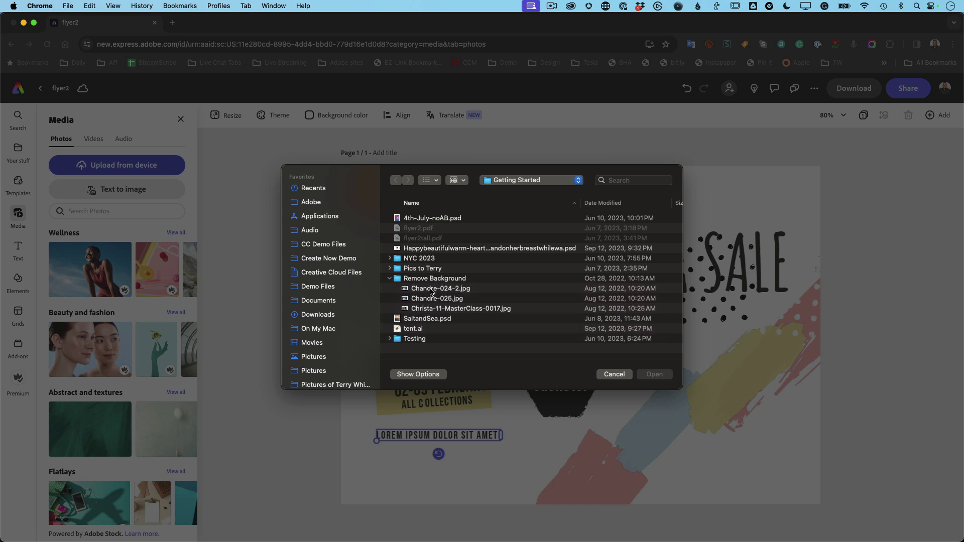
click(431, 289)
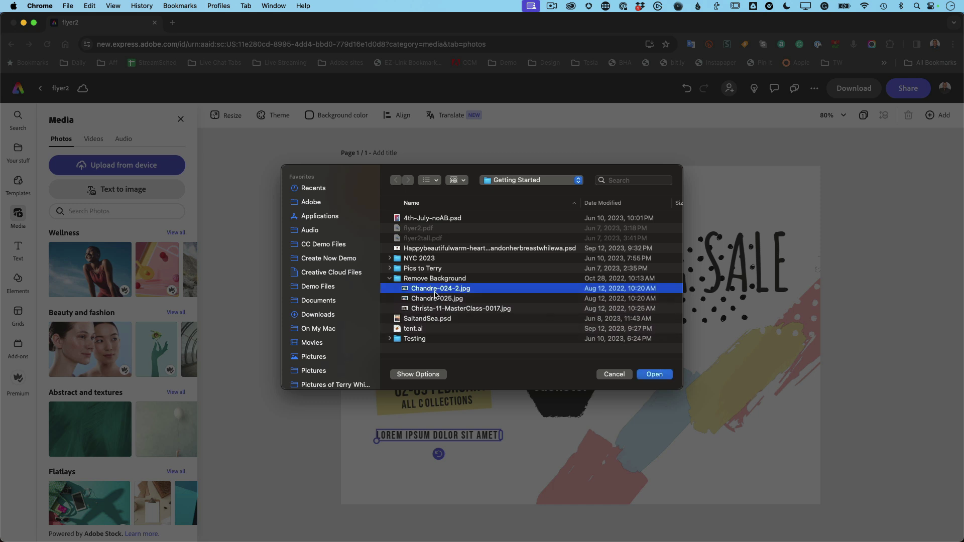
key(space)
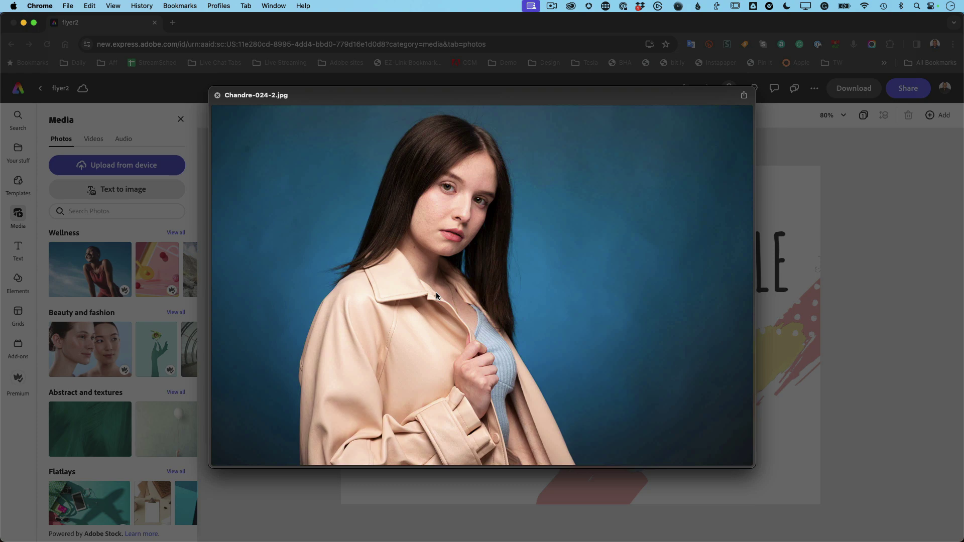
key(space)
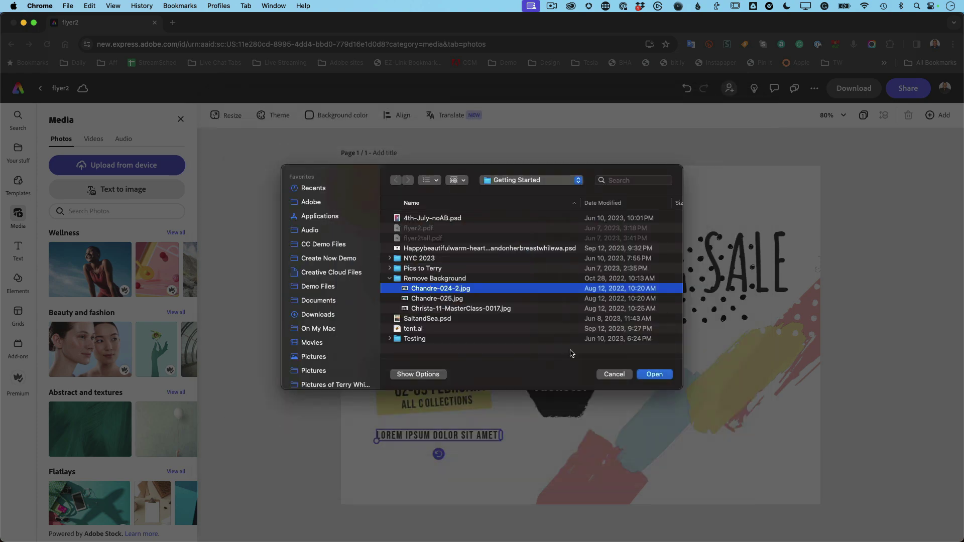
click(655, 375)
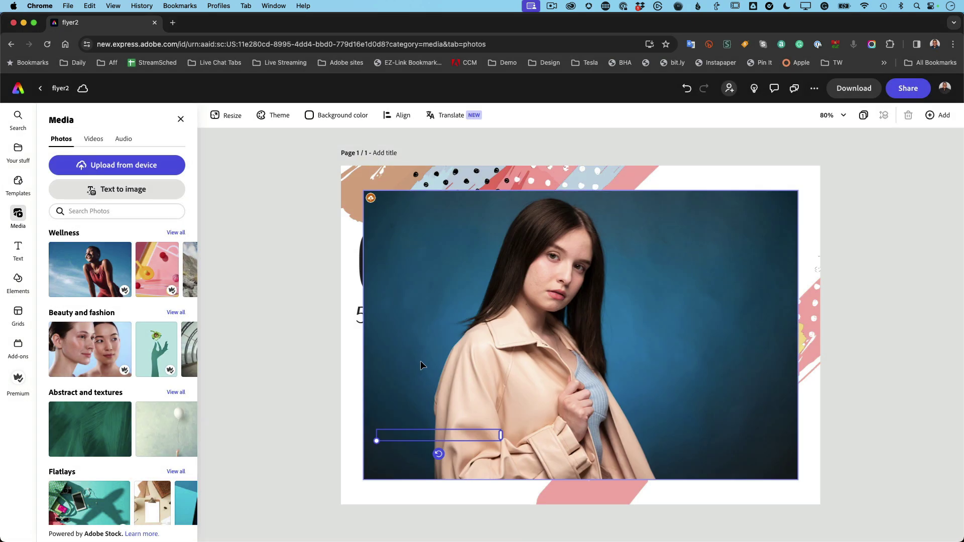
- Flip the model photo horizontally and nudge it right and lower on the page
click(290, 272)
mouse_move(614, 266)
mouse_down()
mouse_move(673, 284)
mouse_move(645, 303)
mouse_move(578, 296)
mouse_move(619, 249)
mouse_up()
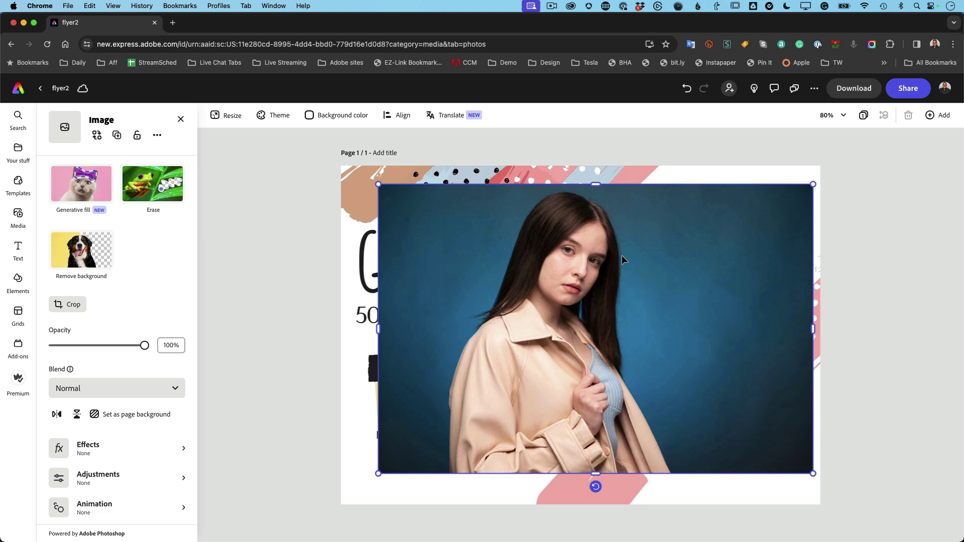
click(57, 415)
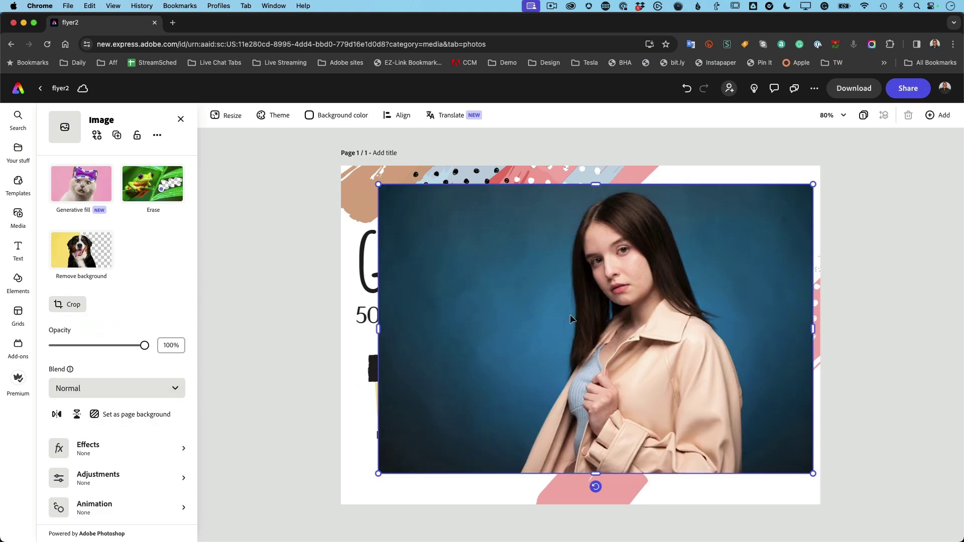
drag(581, 317, 583, 334)
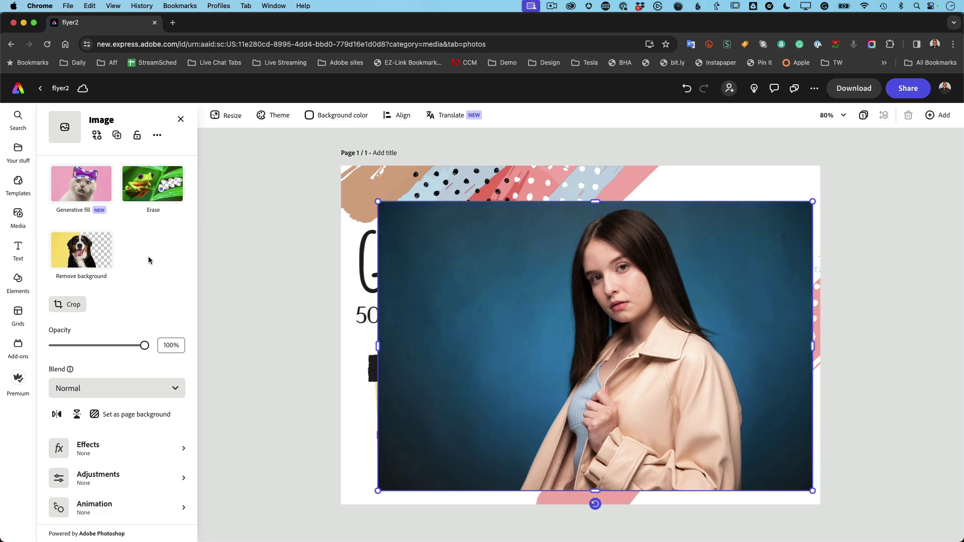
- Remove the photo's background, then move and shrink the model cut-out into the lower-right corner
click(101, 251)
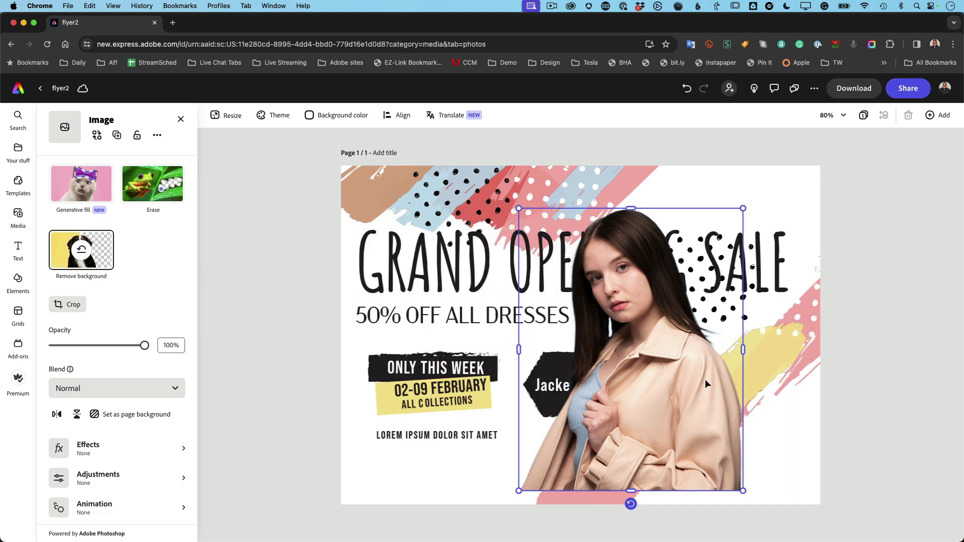
drag(683, 373, 738, 380)
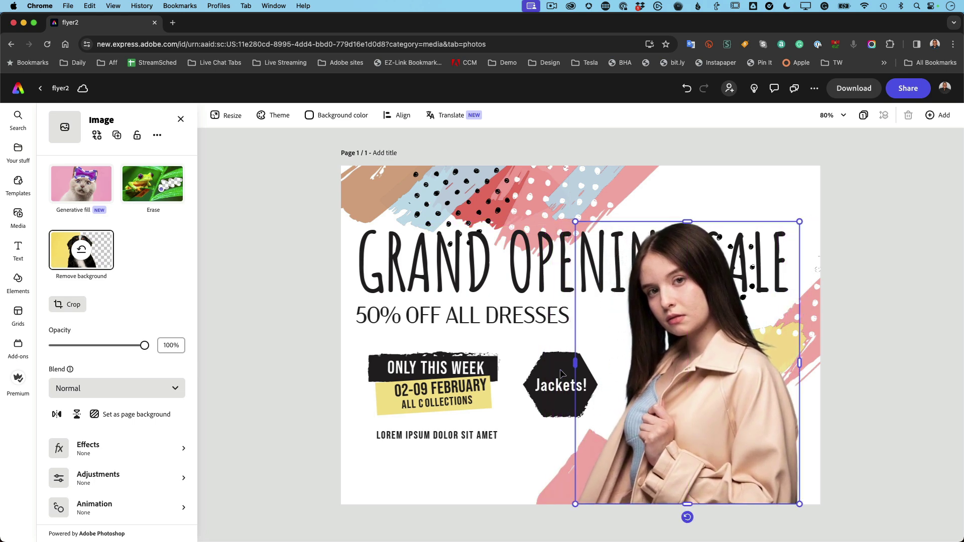
click(548, 370)
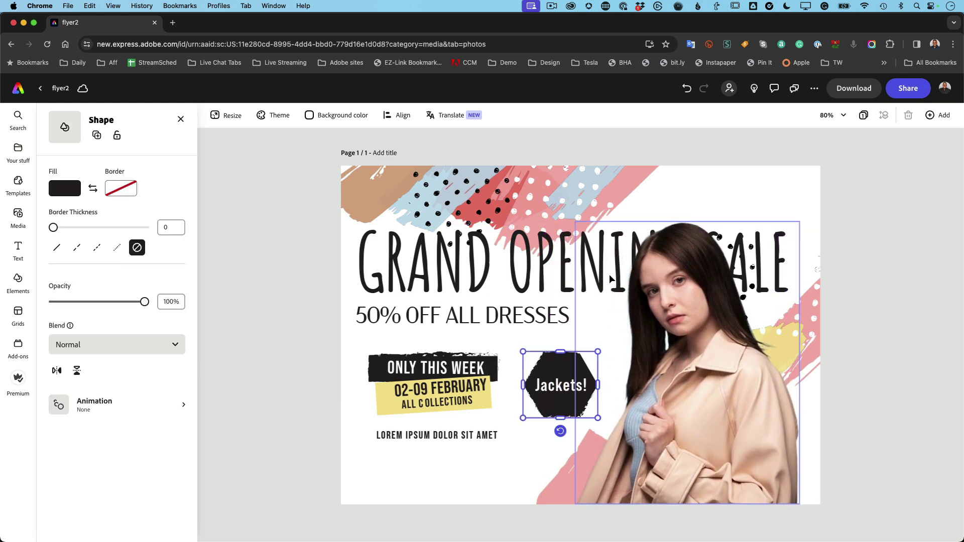
click(715, 339)
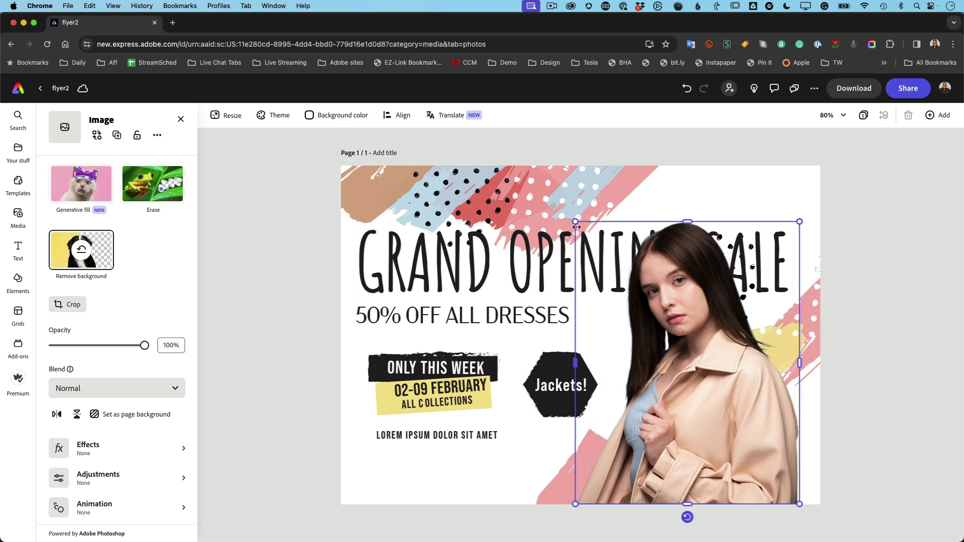
drag(577, 227, 614, 269)
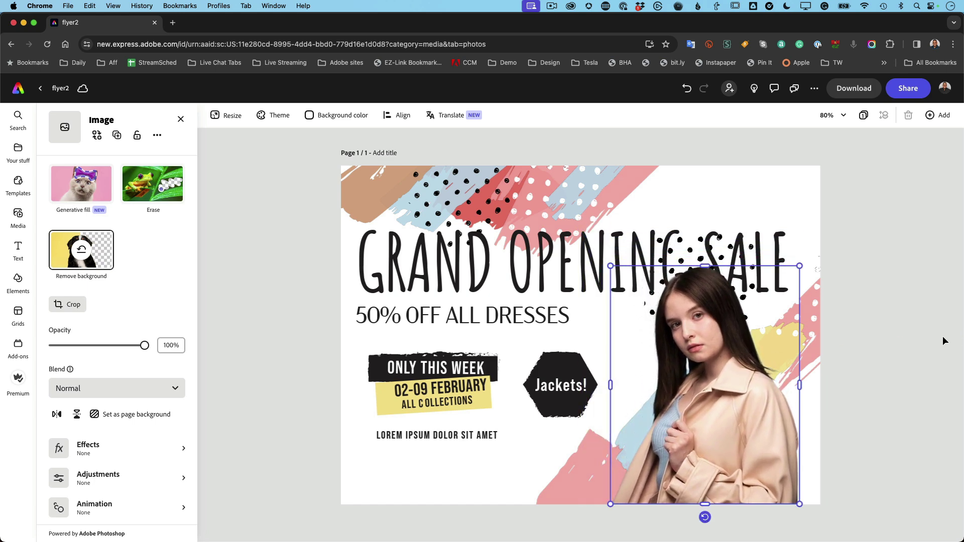
click(904, 335)
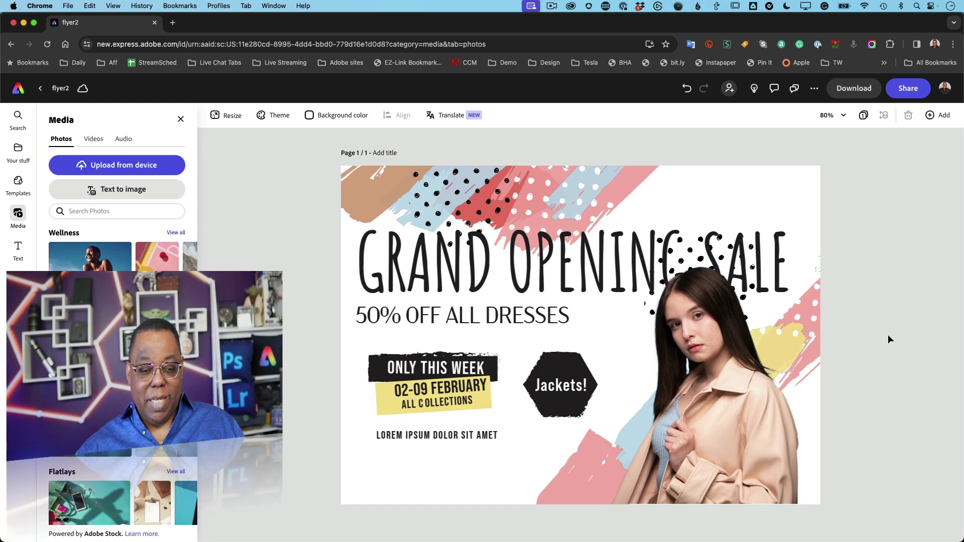